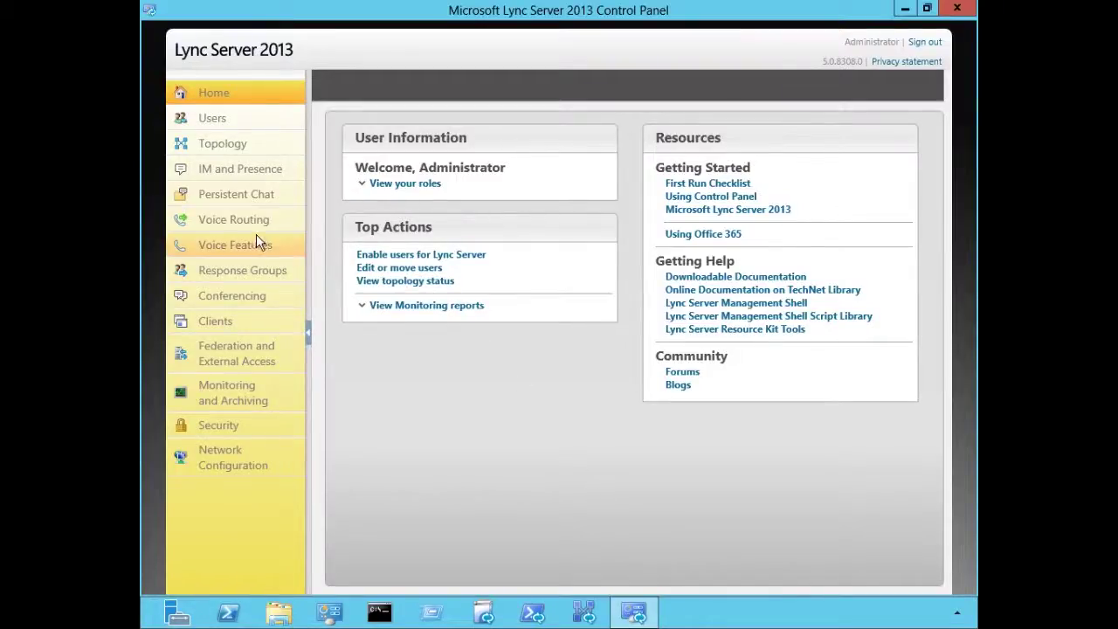
Start a new site-level voice policy in Voice Routing for the Mesa site
{"action": "left_click", "coordinate": [243, 219]}
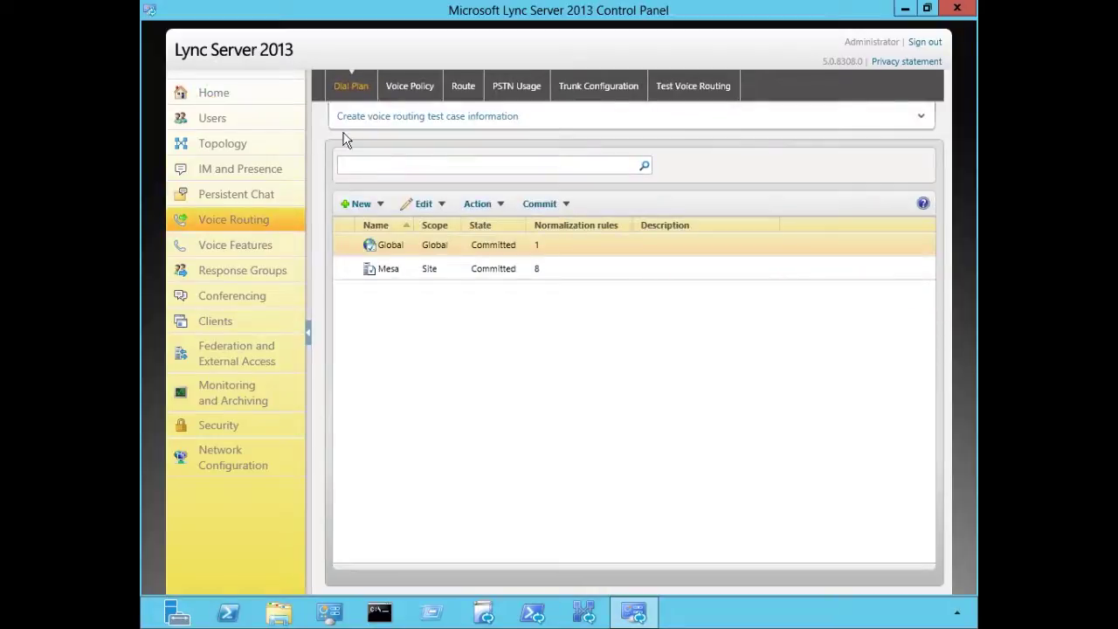
{"action": "left_click", "coordinate": [422, 94]}
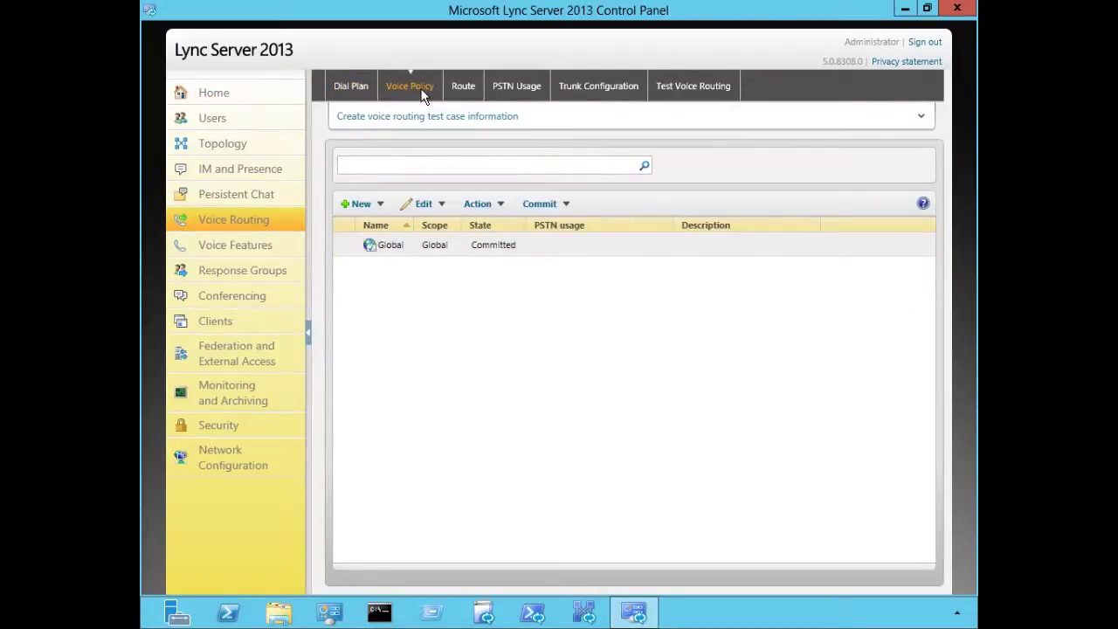
{"action": "left_click", "coordinate": [390, 246]}
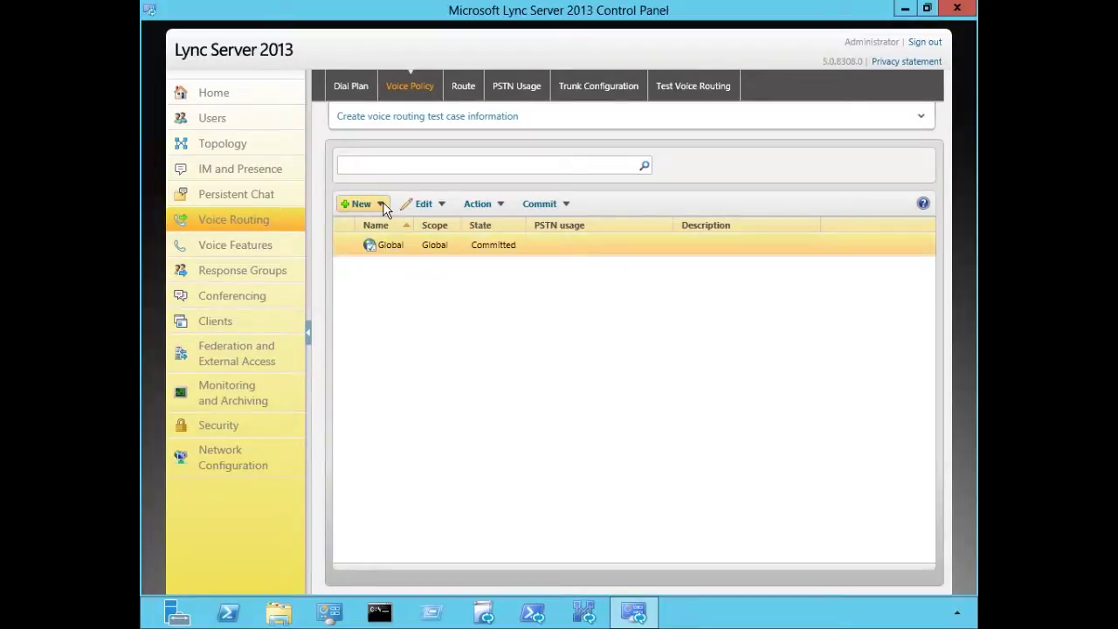
{"action": "left_click", "coordinate": [382, 204]}
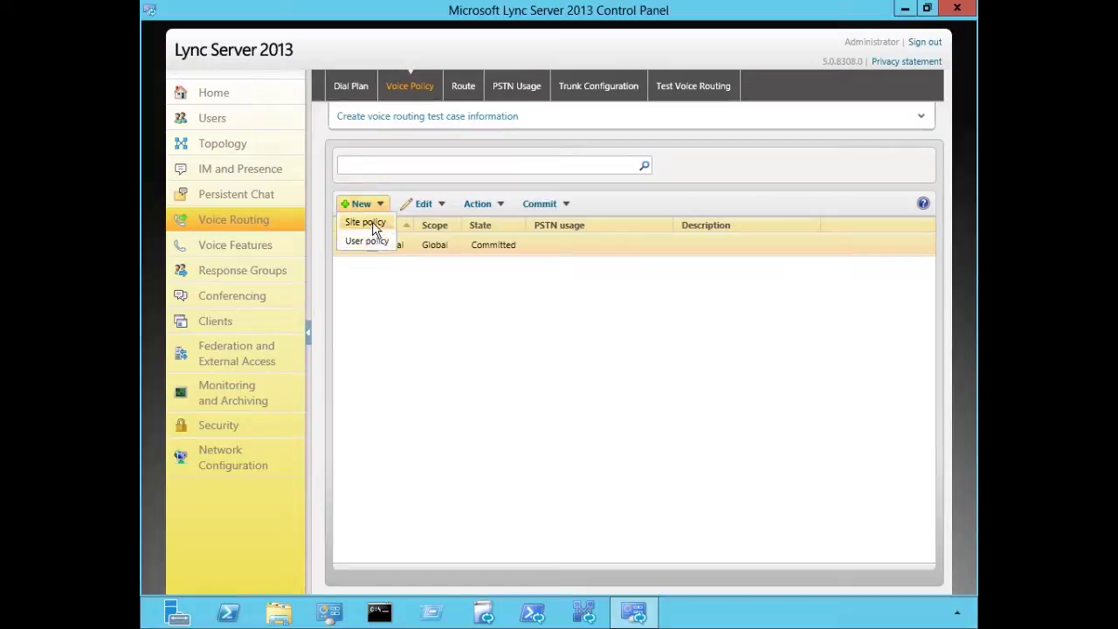
{"action": "left_click", "coordinate": [372, 224]}
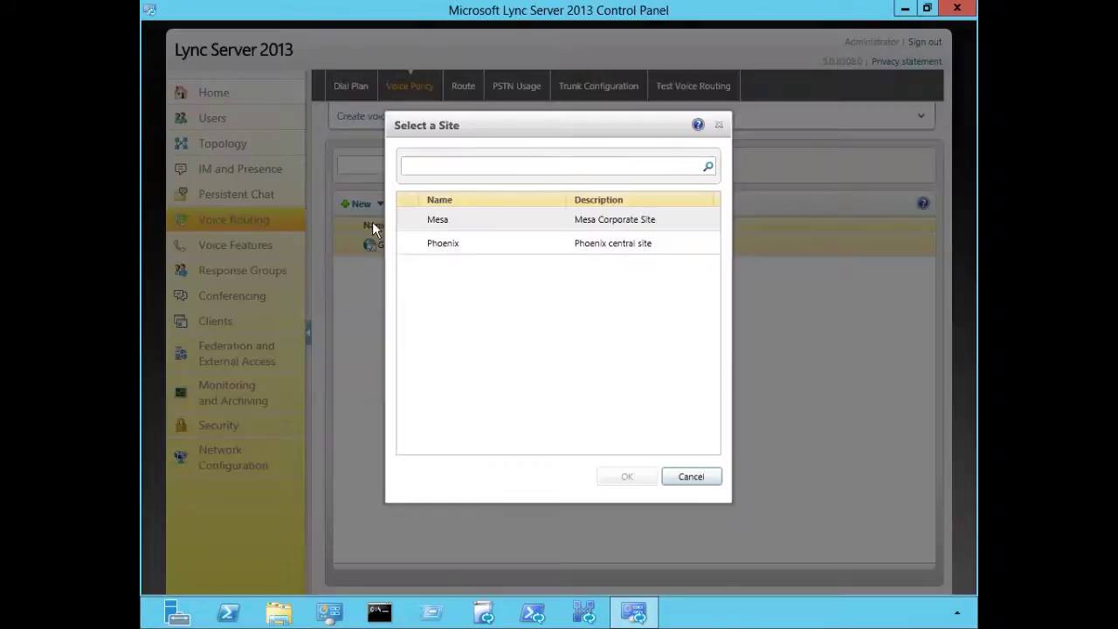
{"action": "left_click", "coordinate": [426, 218]}
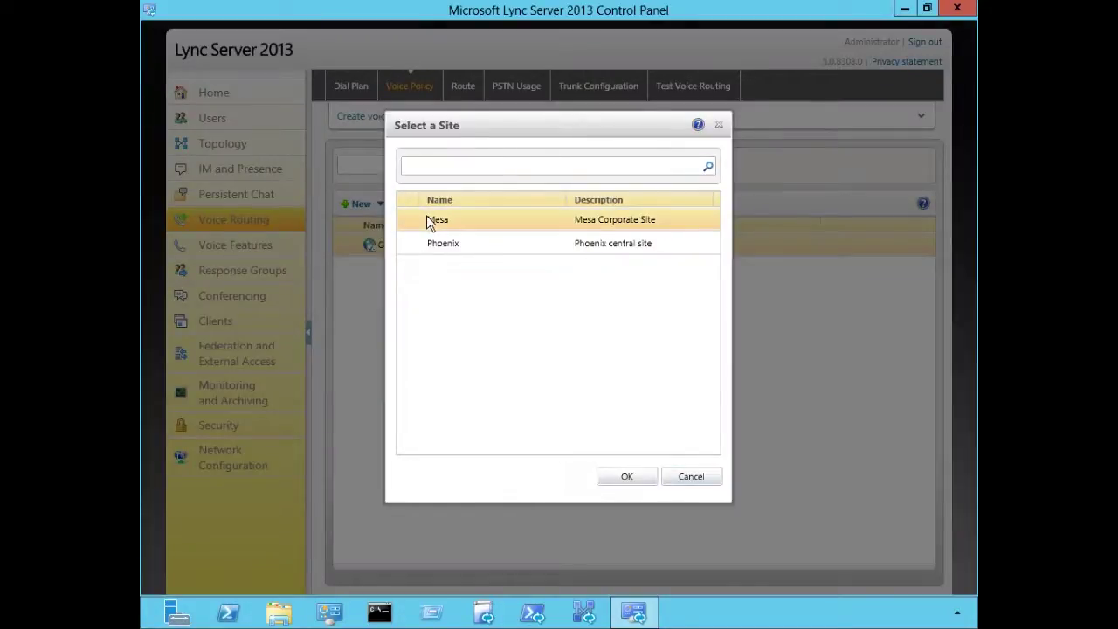
{"action": "left_click", "coordinate": [638, 476]}
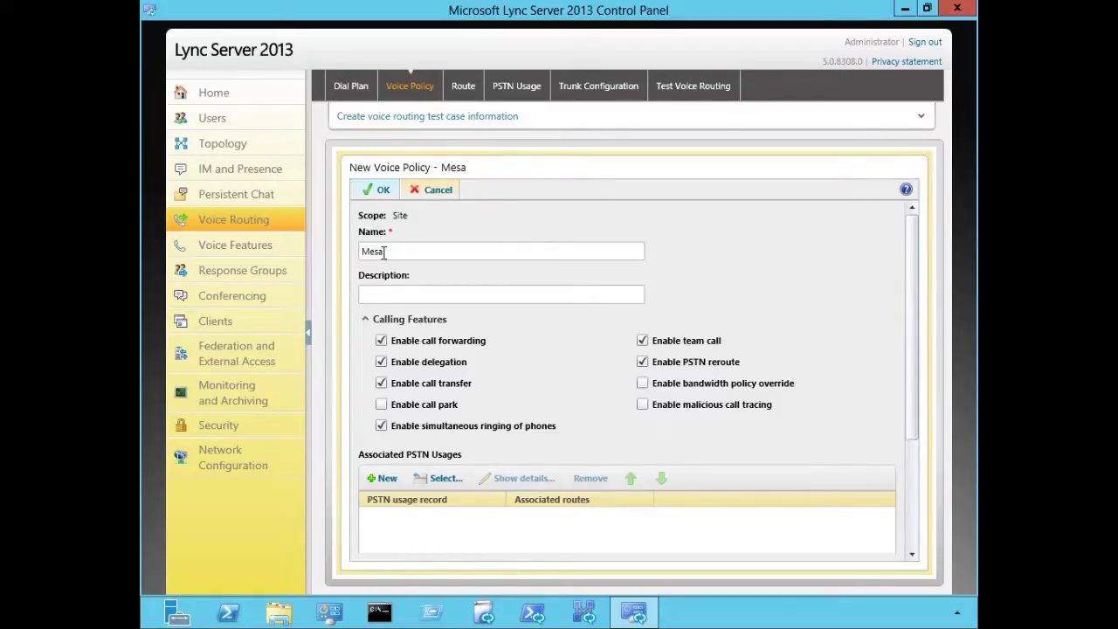
{"action": "left_click", "coordinate": [372, 297]}
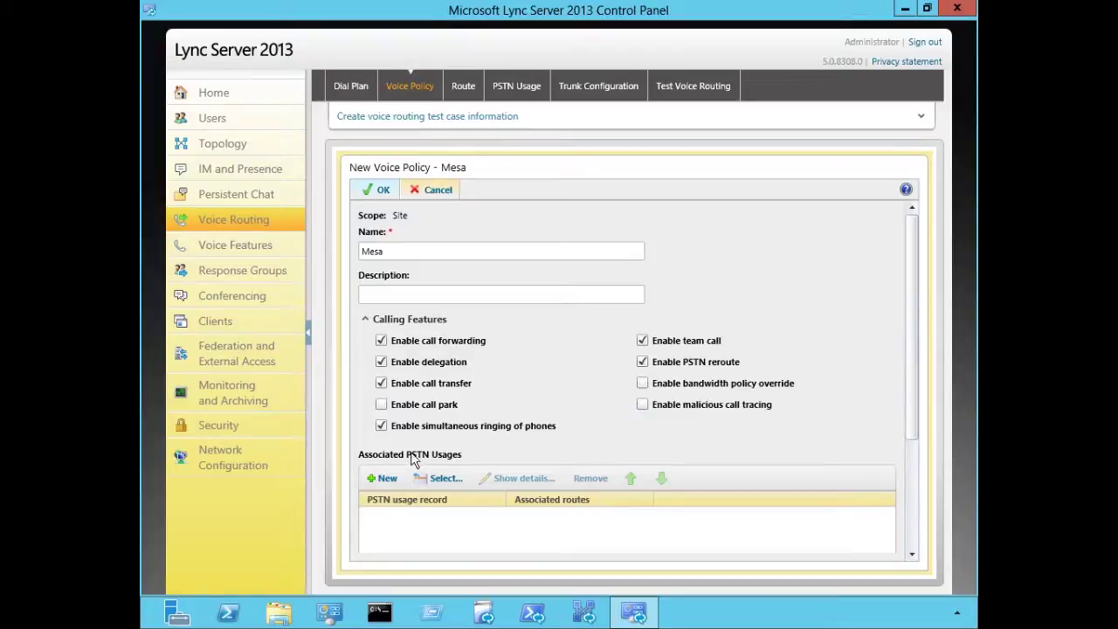
Start a new PSTN usage record for the Mesa site policy and name it Mesa Local Calling
{"action": "left_click", "coordinate": [382, 479]}
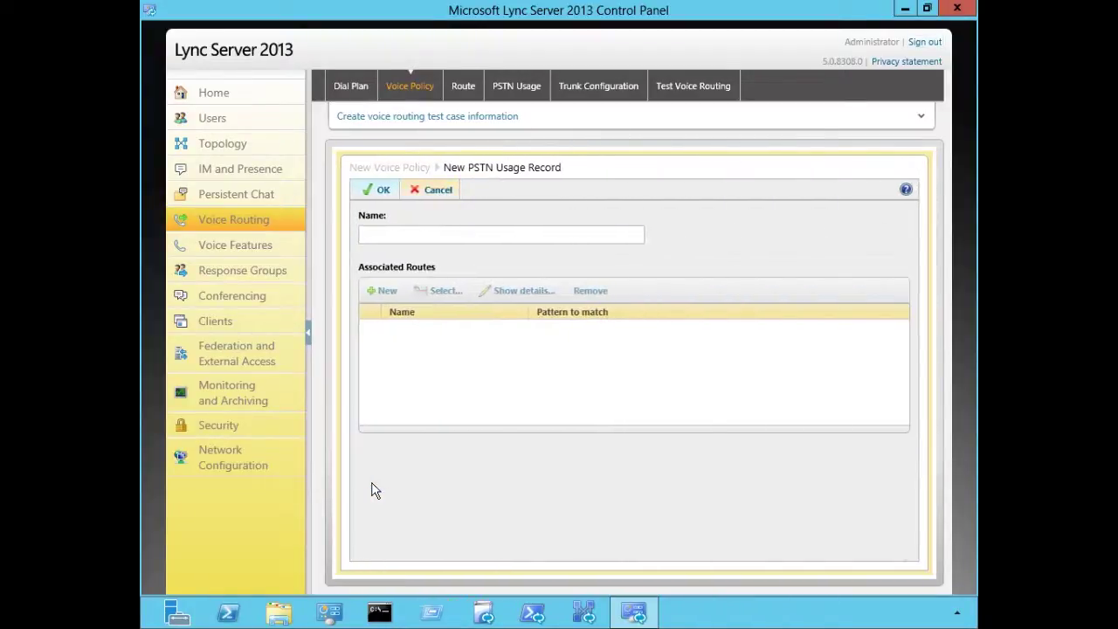
{"action": "left_click", "coordinate": [404, 234]}
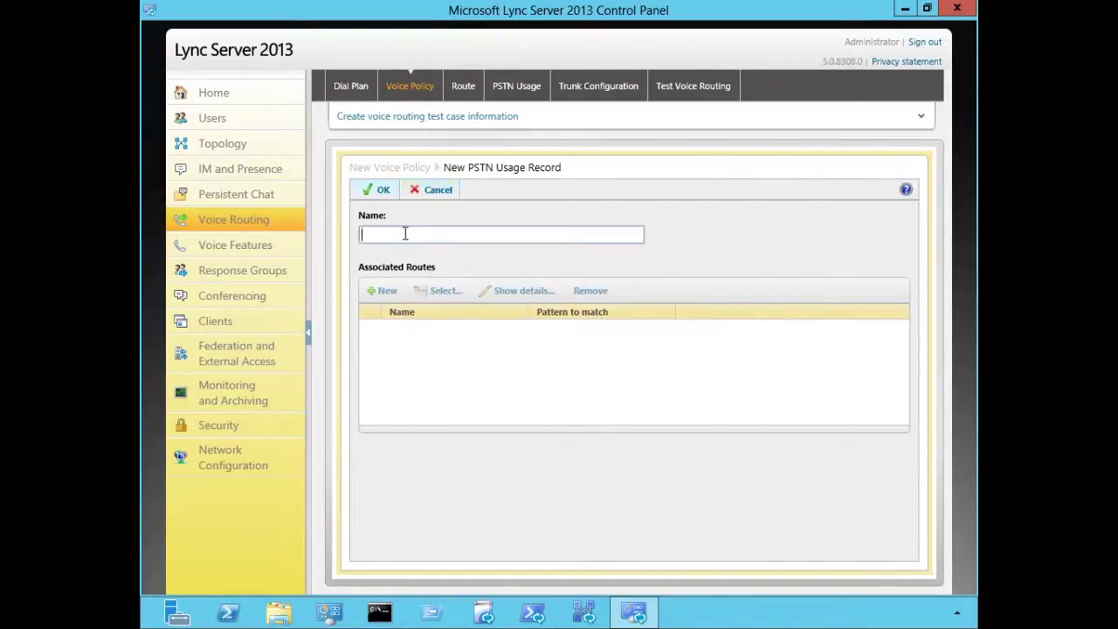
{"action": "type", "text": "Mesa "}
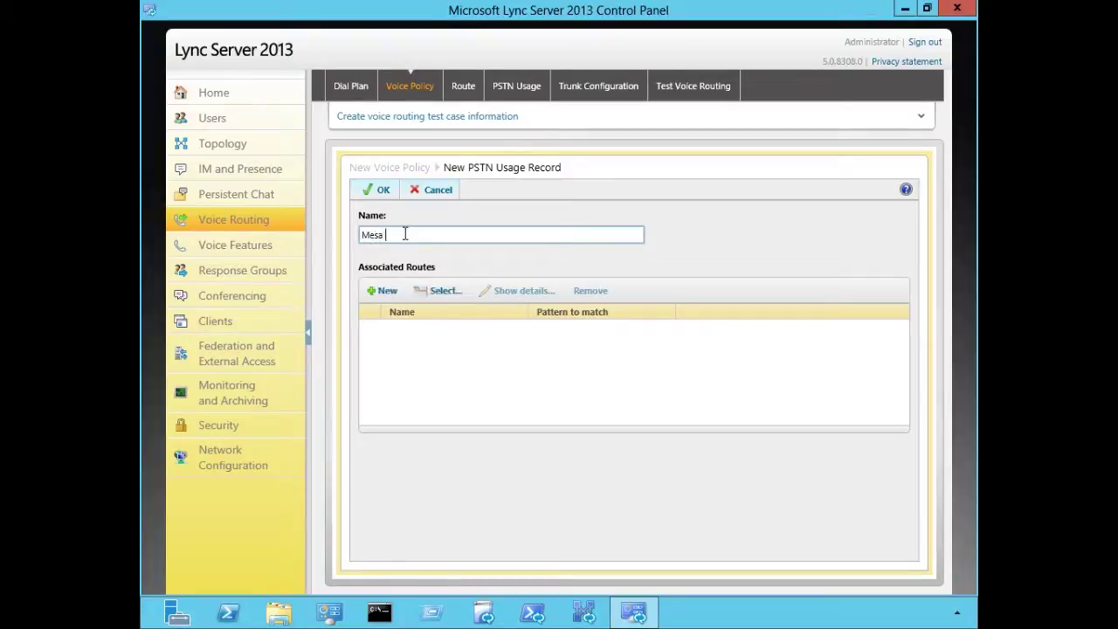
{"action": "type", "text": "Local Calling"}
{"action": "left_click", "coordinate": [381, 290]}
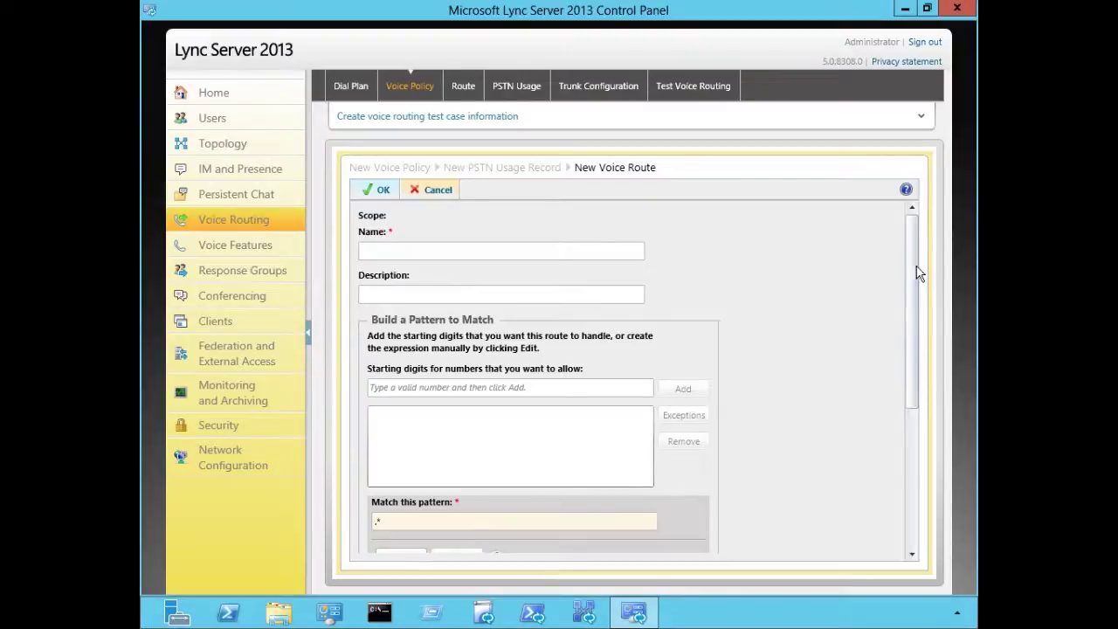
{"action": "left_click_drag", "start_coordinate": [918, 271], "coordinate": [904, 236]}
{"action": "left_click", "coordinate": [415, 189]}
Accept the Mesa Local Calling usage record without a route and accept the Mesa site voice policy
{"action": "left_click", "coordinate": [382, 190]}
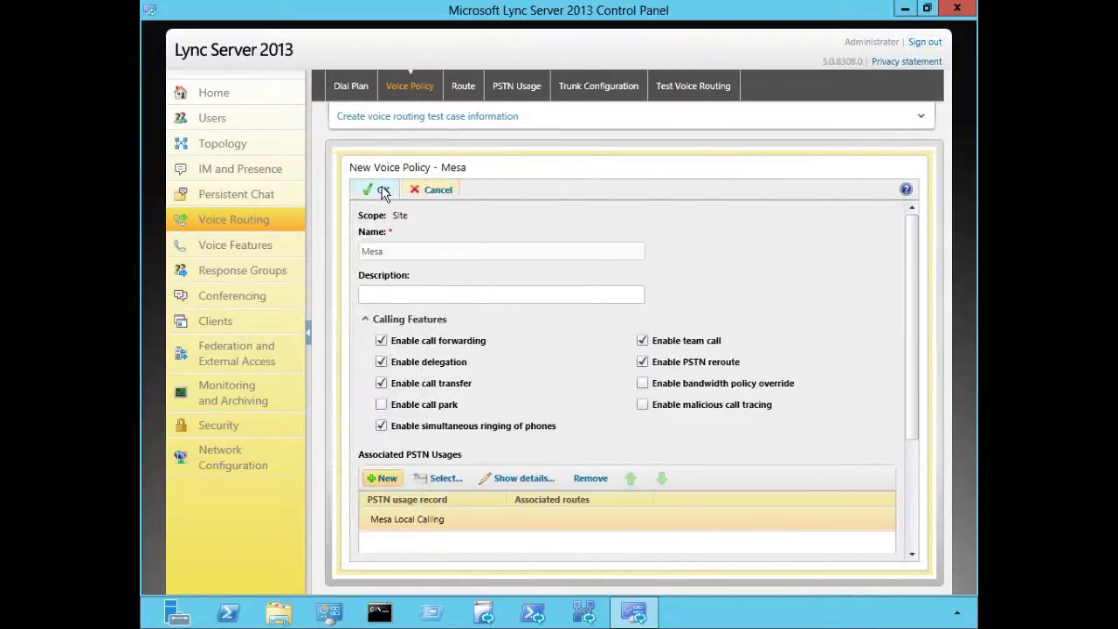
{"action": "left_click", "coordinate": [383, 192]}
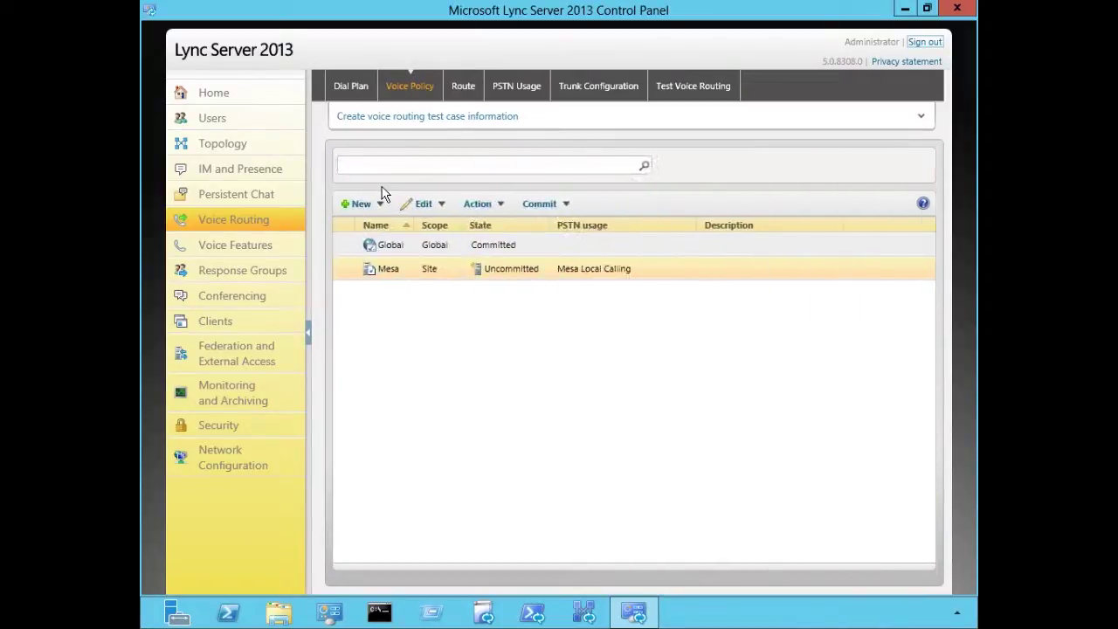
Start a new user-level voice policy named Mesa Long Distance
{"action": "left_click", "coordinate": [360, 206]}
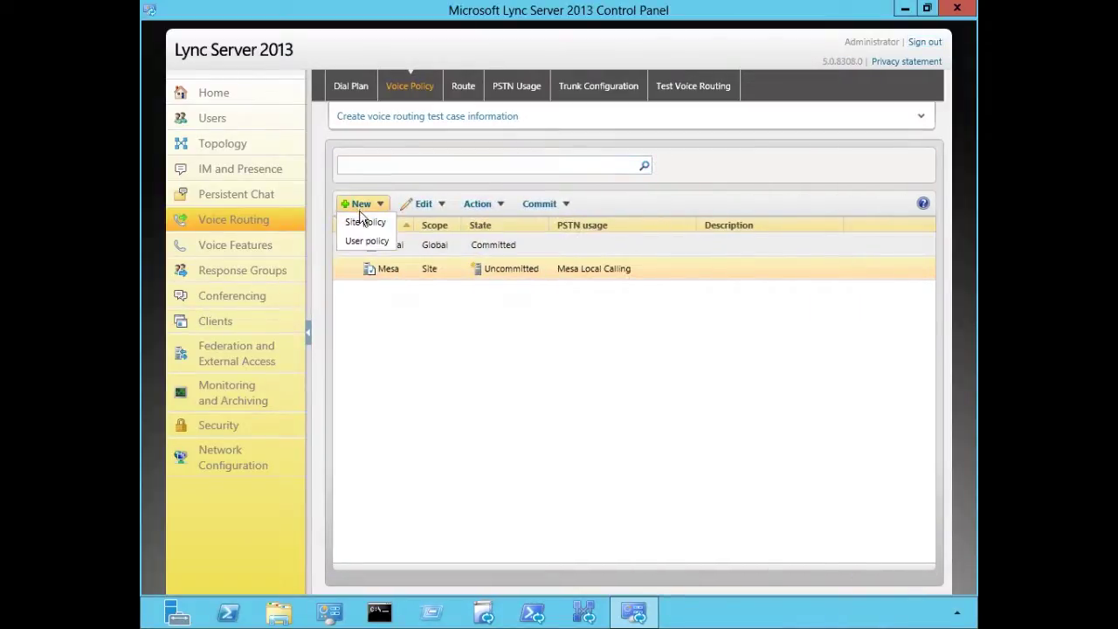
{"action": "left_click", "coordinate": [366, 241]}
{"action": "left_click", "coordinate": [437, 250]}
{"action": "type", "text": "Me"}
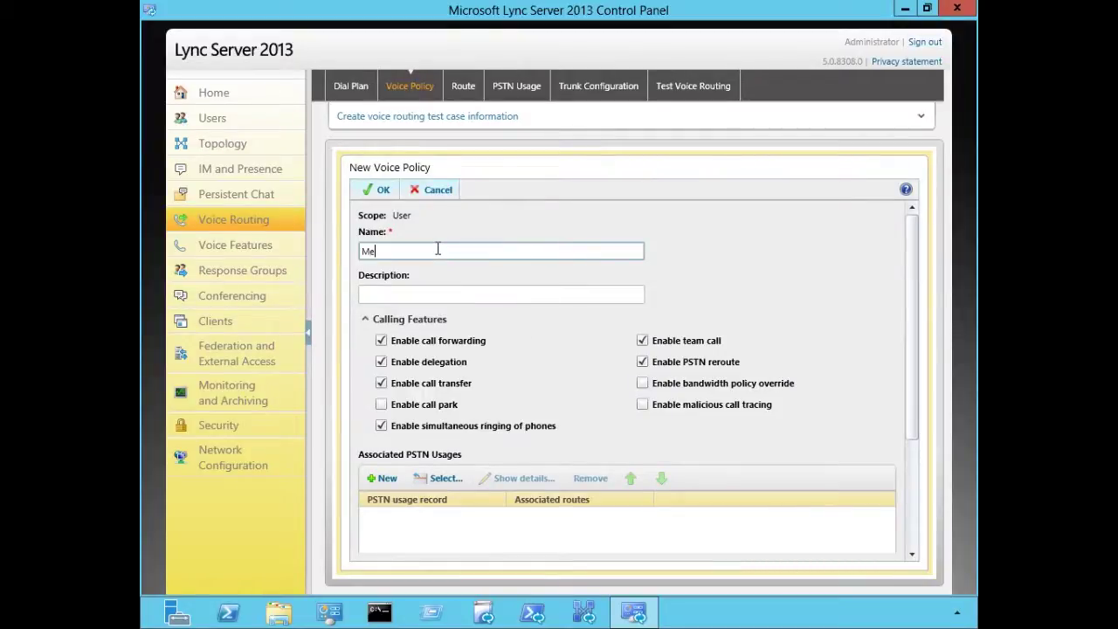
{"action": "type", "text": "sa Long Distance"}
Associate the existing Mesa Local Calling PSTN usage record with the Mesa Long Distance policy
{"action": "left_click_drag", "start_coordinate": [909, 277], "coordinate": [896, 399]}
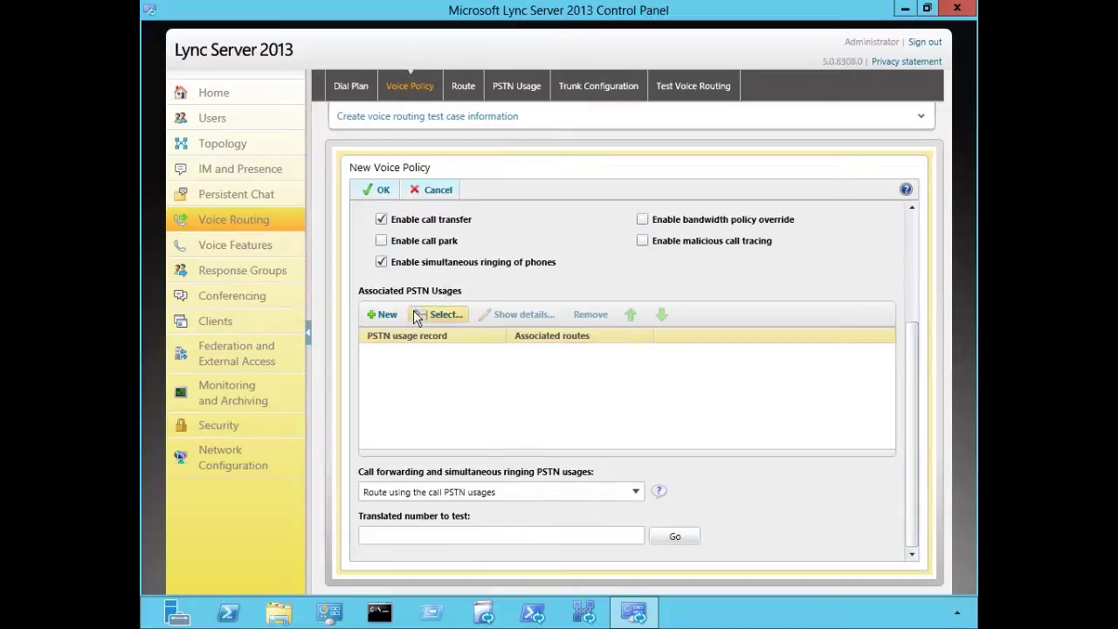
{"action": "left_click", "coordinate": [439, 317]}
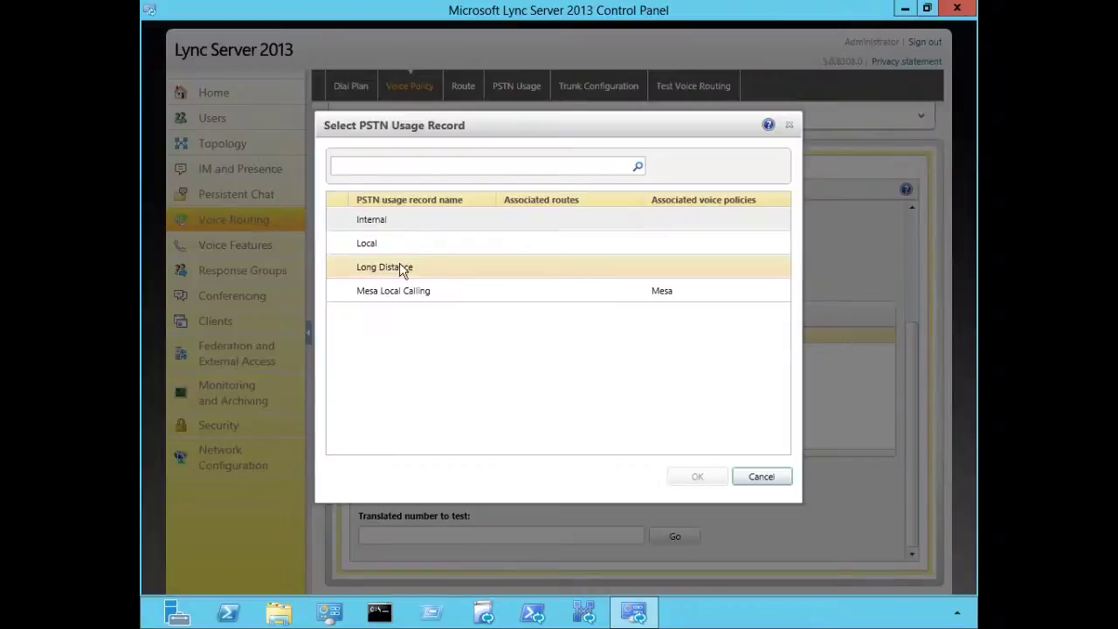
{"action": "left_click", "coordinate": [381, 292]}
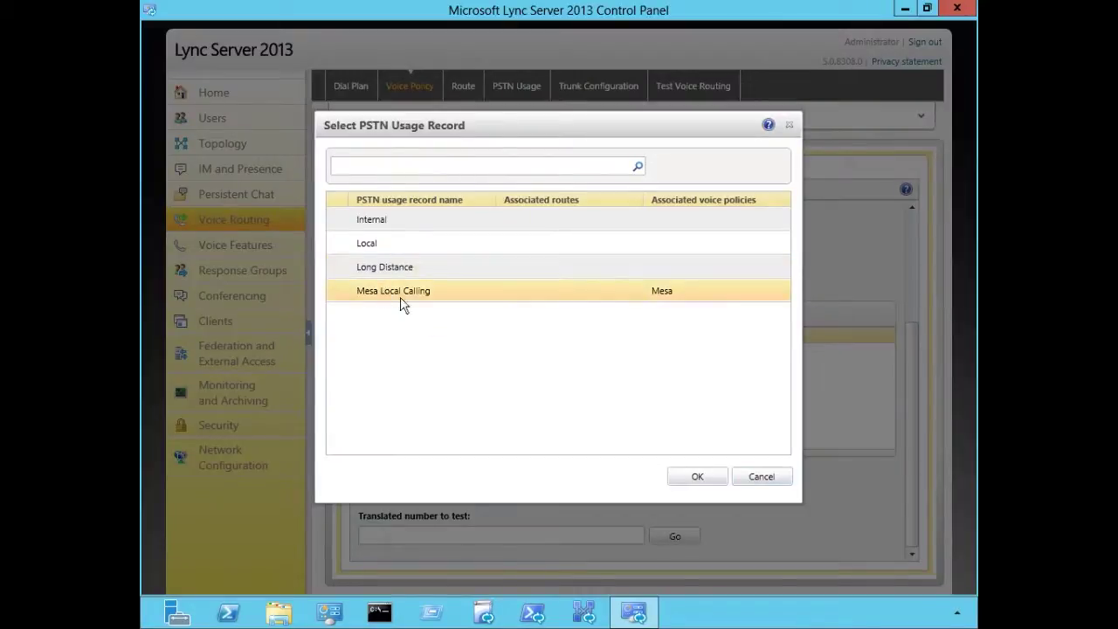
{"action": "left_click", "coordinate": [698, 477]}
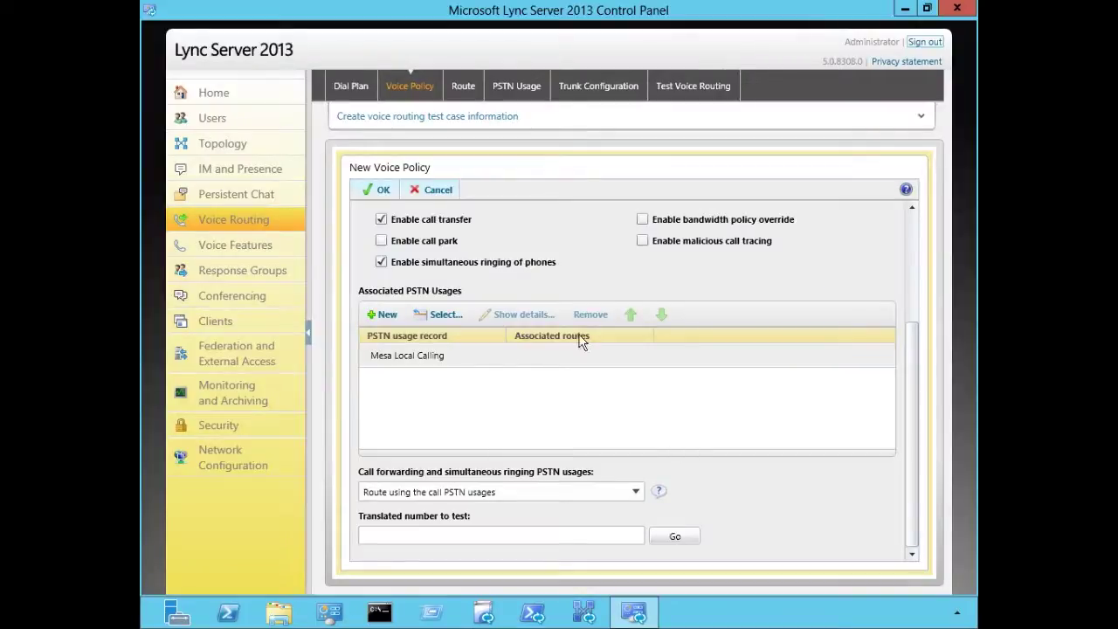
Add a new PSTN usage record named Mesa Long Distance without routes, and accept the user voice policy
{"action": "left_click", "coordinate": [379, 315]}
{"action": "left_click", "coordinate": [386, 236]}
{"action": "type", "text": "Mesa Tong Distance"}
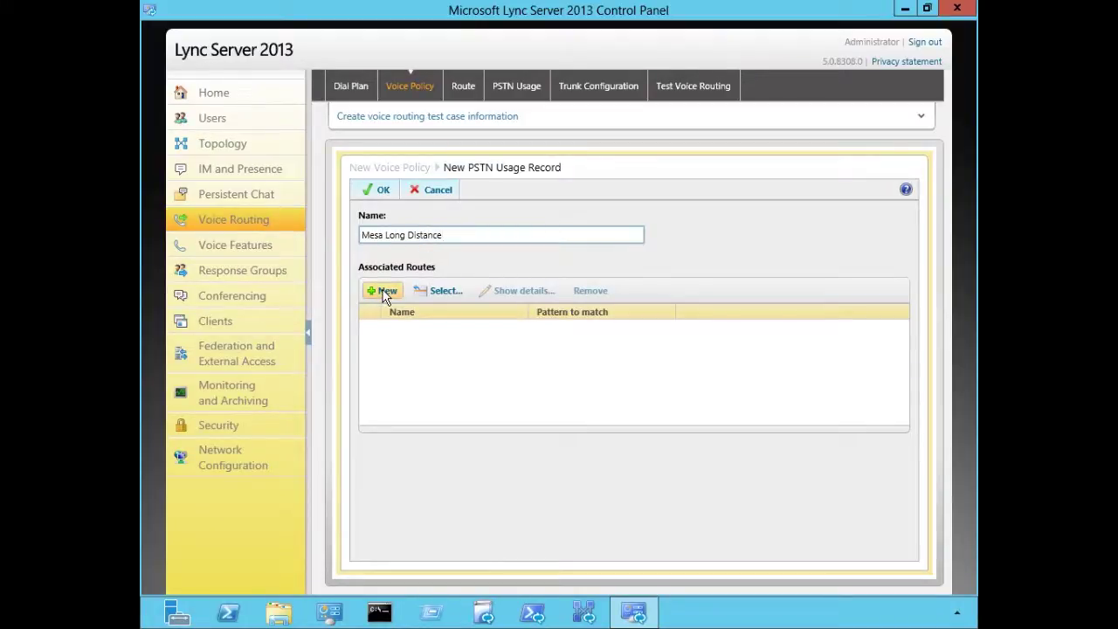
{"action": "left_click", "coordinate": [436, 289]}
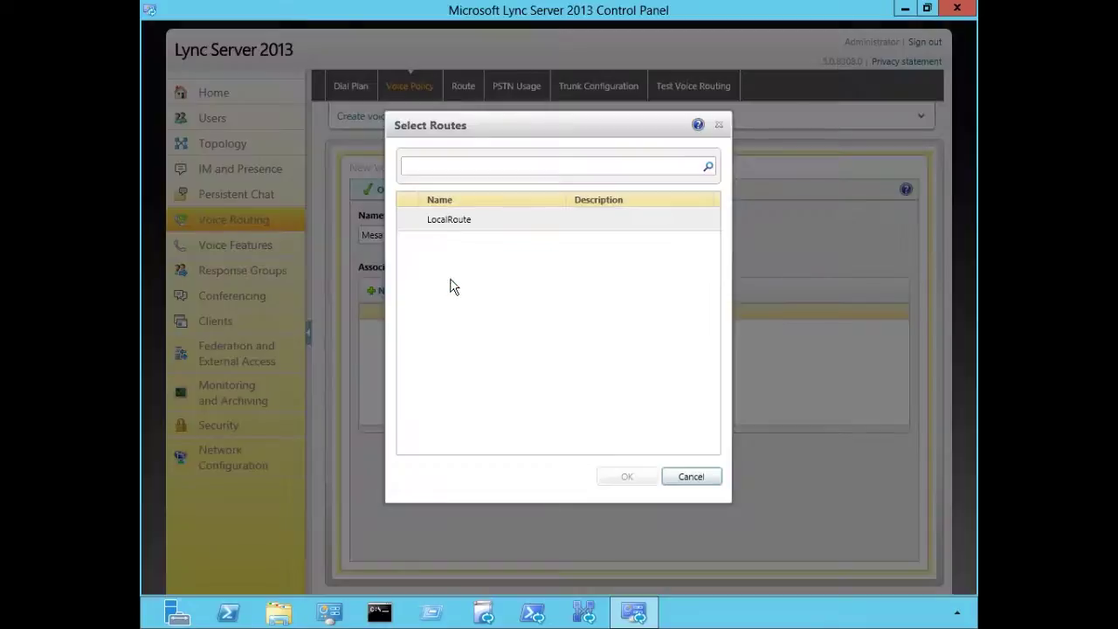
{"action": "left_click", "coordinate": [680, 476]}
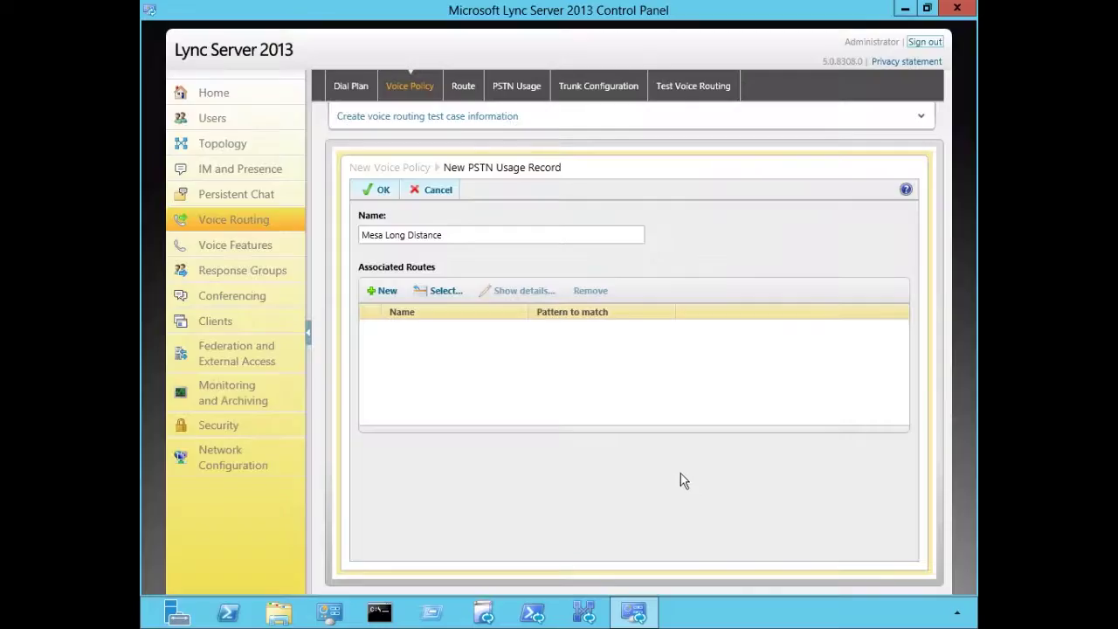
{"action": "left_click", "coordinate": [381, 193]}
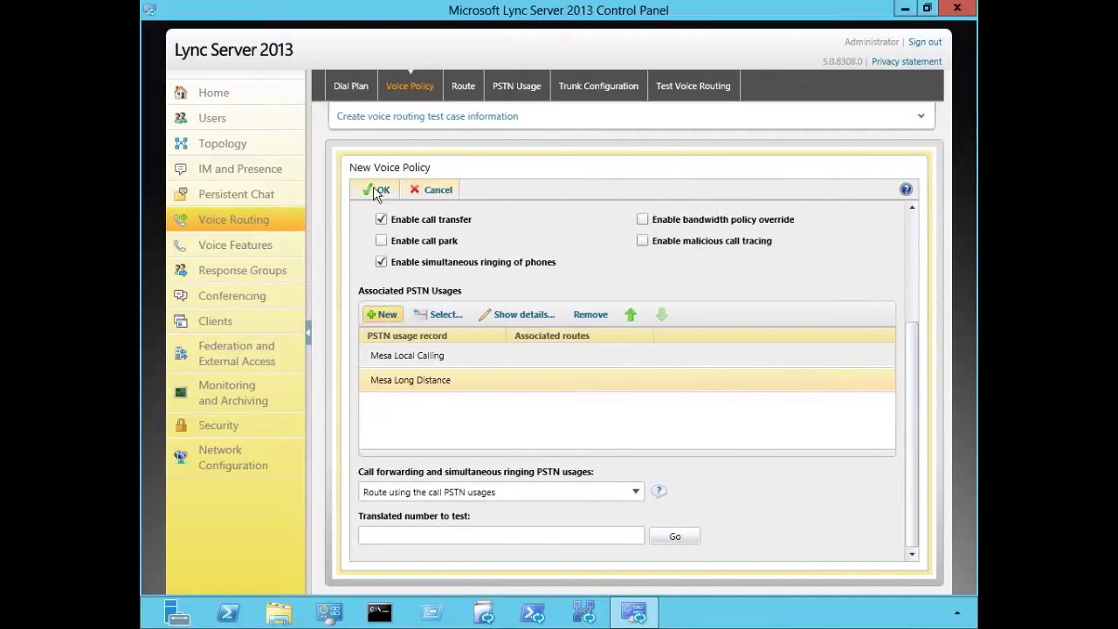
{"action": "left_click", "coordinate": [376, 190]}
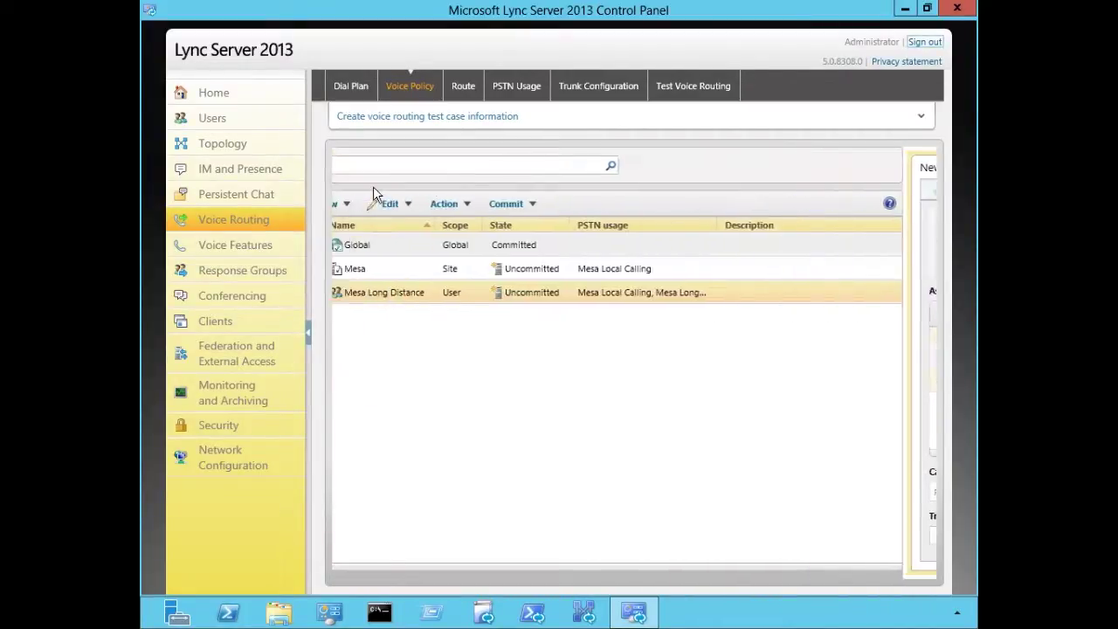
Start another user-level voice policy named Mesa International Dialing
{"action": "left_click", "coordinate": [359, 206]}
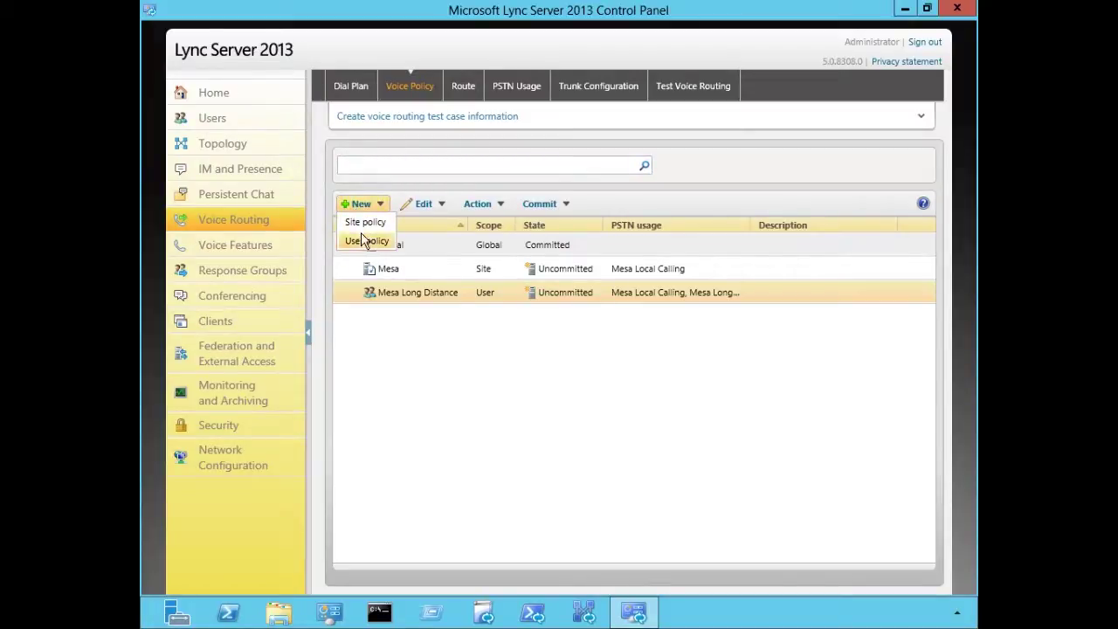
{"action": "left_click", "coordinate": [365, 242]}
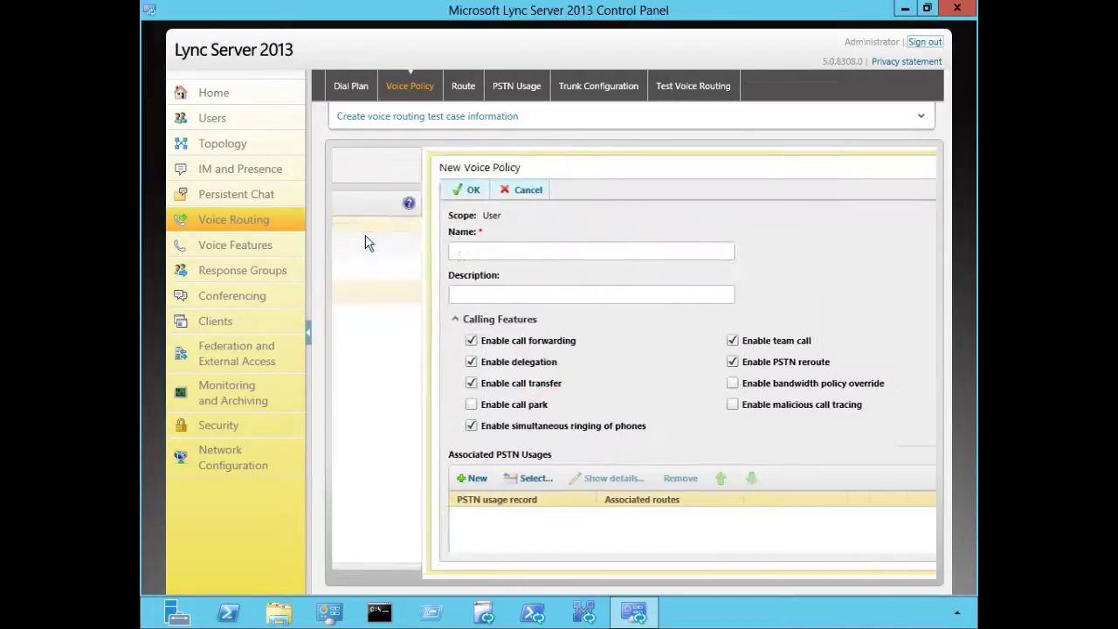
{"action": "type", "text": "M"}
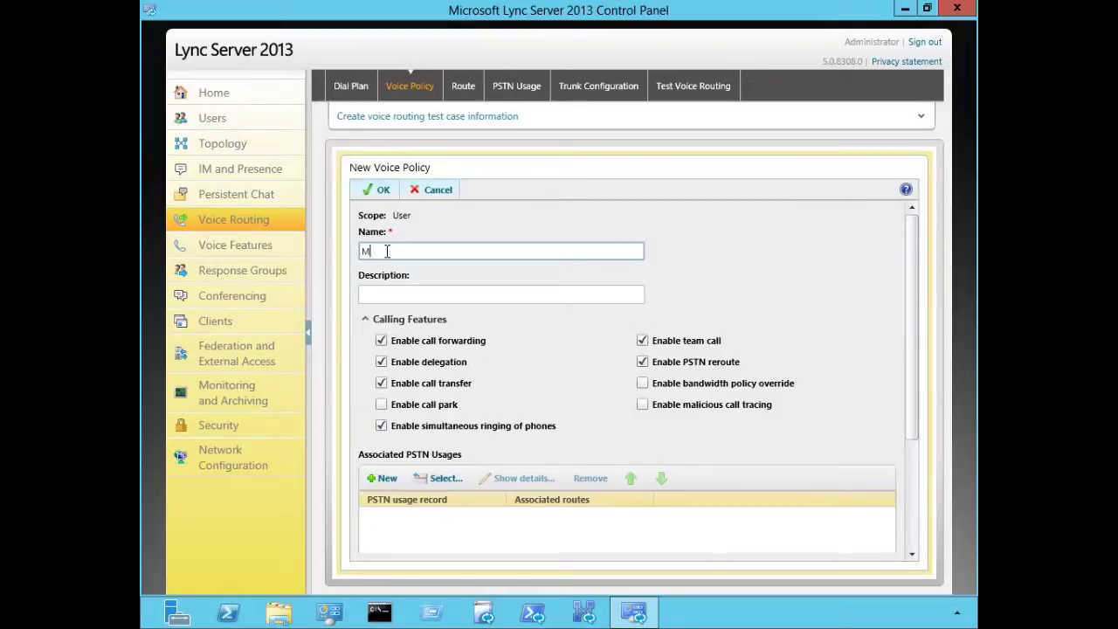
{"action": "type", "text": "esa International Dialing"}
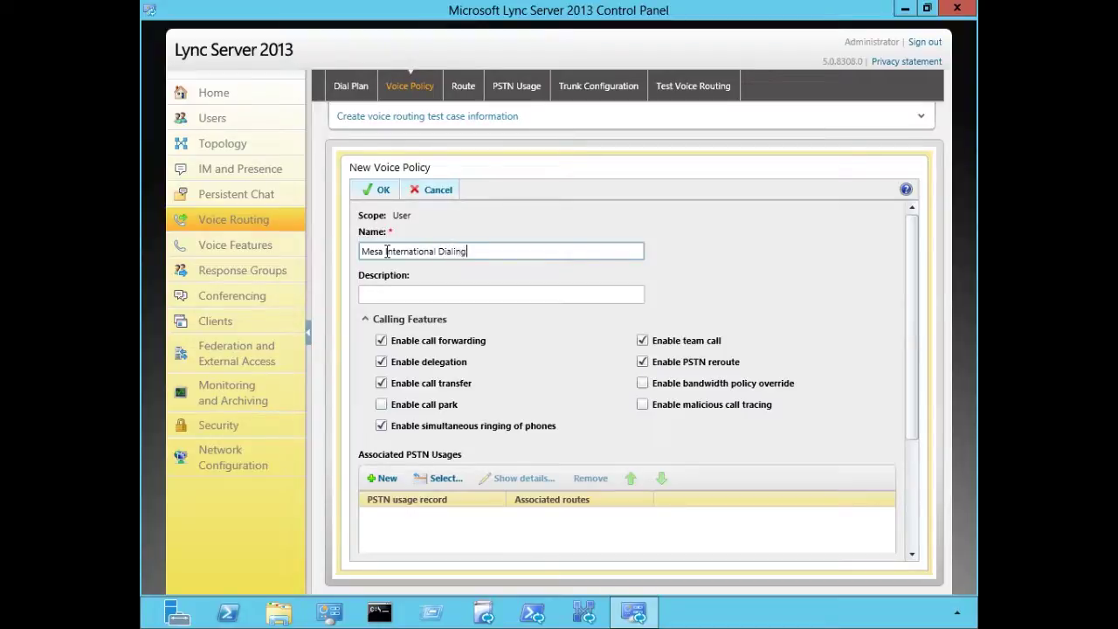
Associate the existing Mesa Local Calling and Mesa Long Distance PSTN usage records with the Mesa International Dialing policy
{"action": "scroll", "coordinate": [393, 378], "scroll_direction": "down", "scroll_amount": 3}
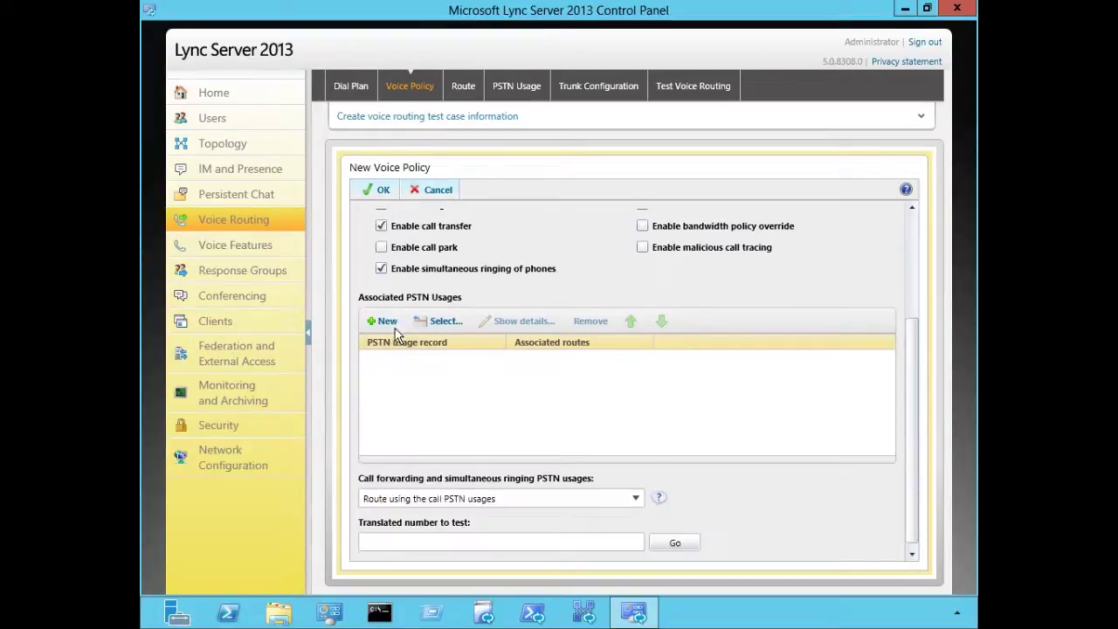
{"action": "left_click", "coordinate": [441, 323]}
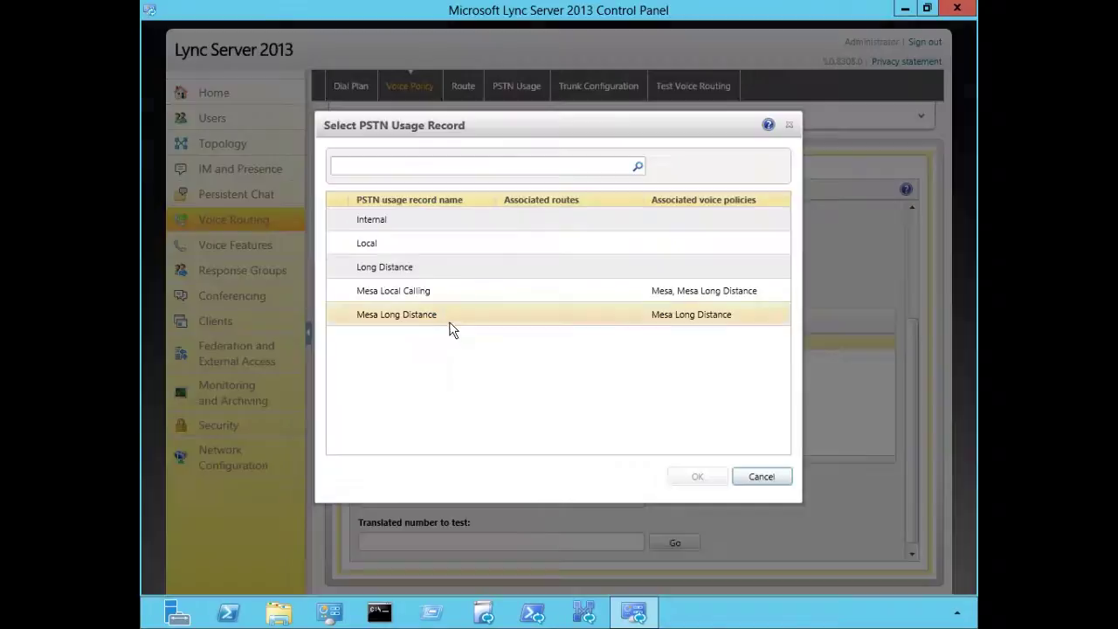
{"action": "left_click", "coordinate": [400, 293]}
{"action": "left_click", "coordinate": [398, 316], "text": "ctrl"}
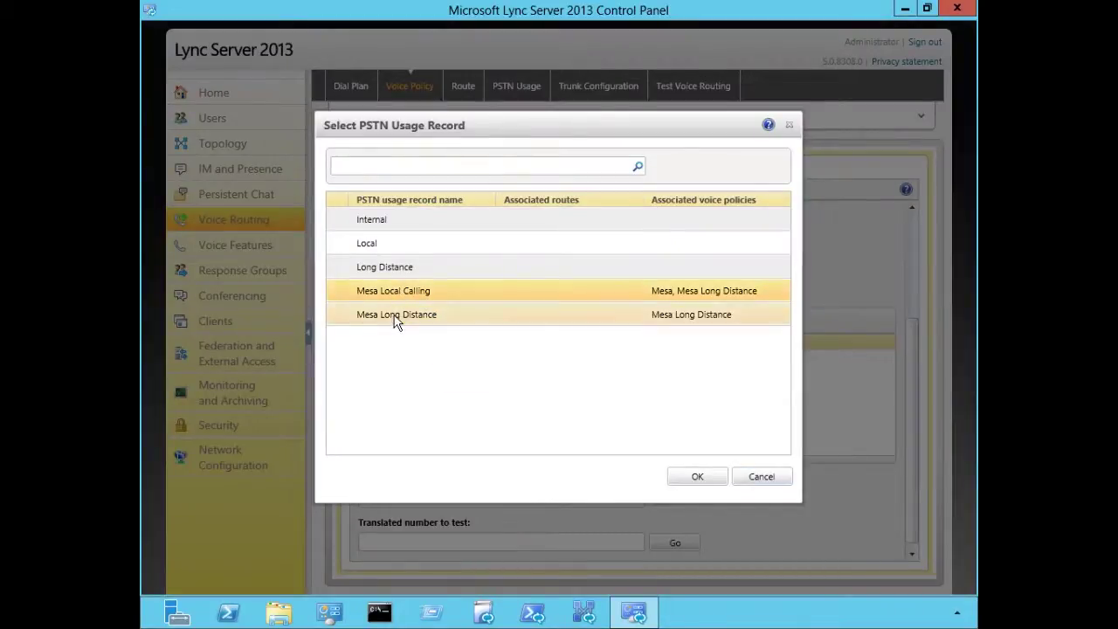
{"action": "left_click", "coordinate": [697, 477]}
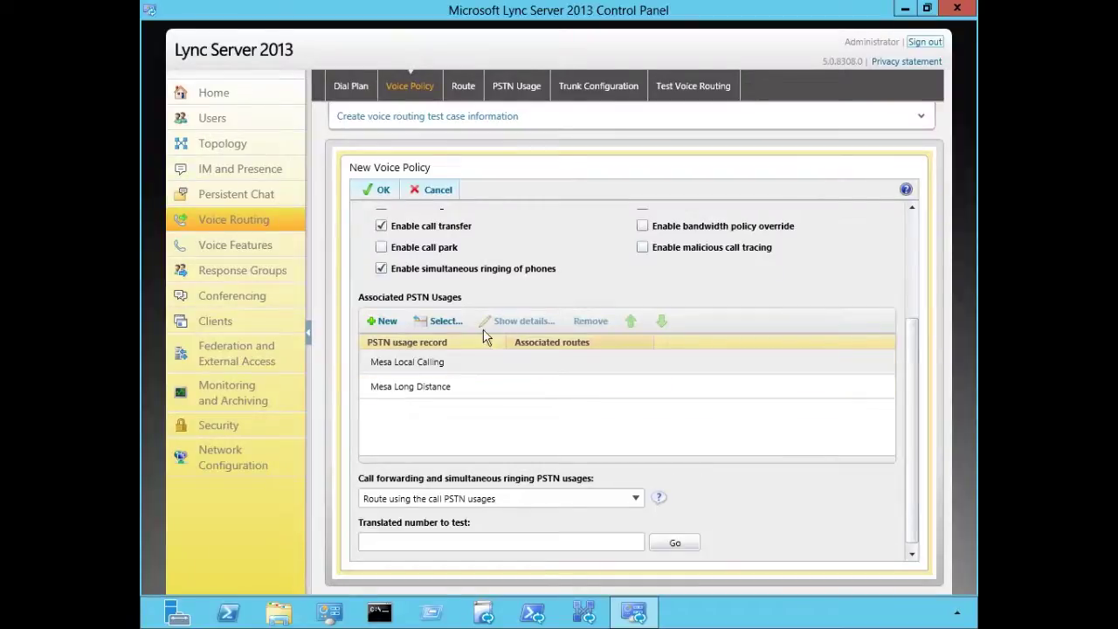
Add a new PSTN usage record named Mesa International Calling, without routes, to the Mesa International Dialing policy
{"action": "left_click", "coordinate": [386, 321]}
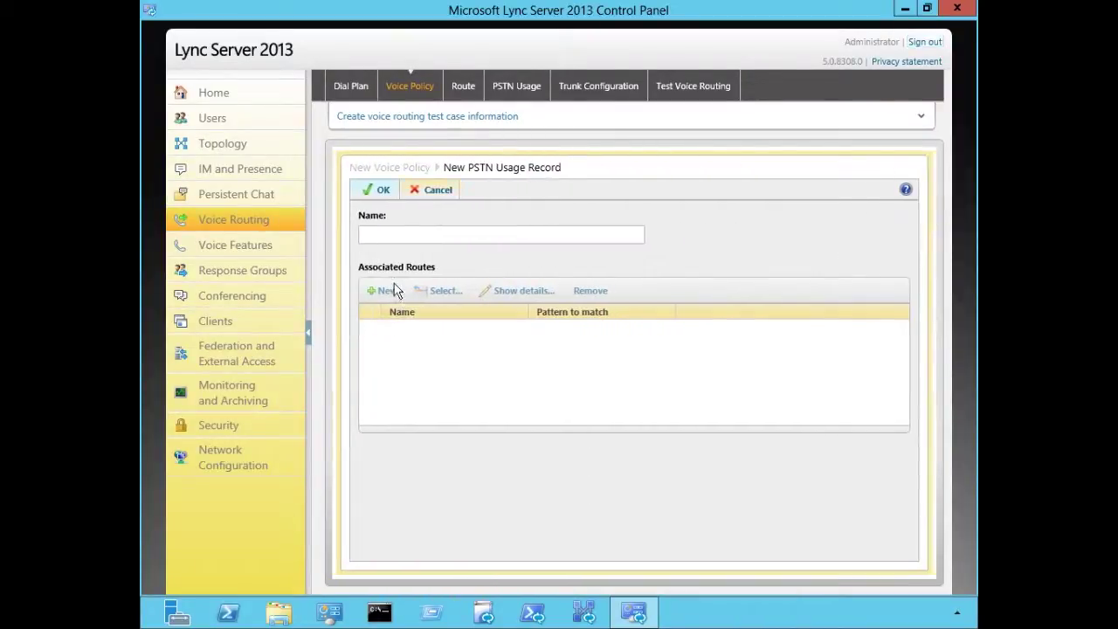
{"action": "left_click", "coordinate": [389, 236]}
{"action": "type", "text": "Mesa International Calling"}
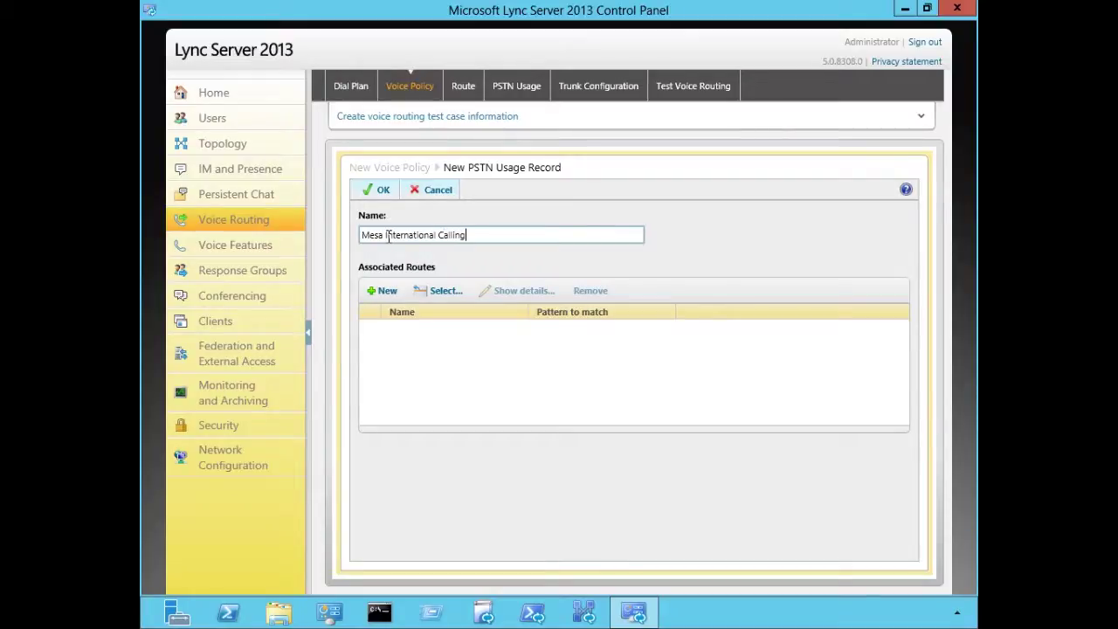
{"action": "left_click", "coordinate": [378, 190]}
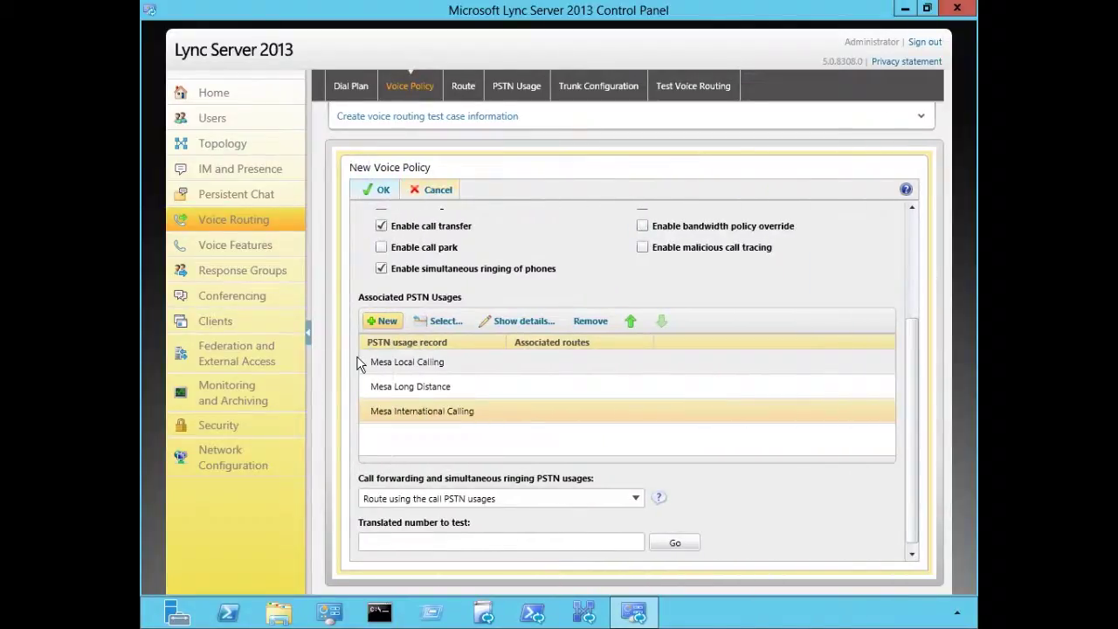
Review the call forwarding and simultaneous ringing PSTN usage options, and accept the Mesa International Dialing policy
{"action": "scroll", "coordinate": [354, 359], "scroll_direction": "down", "scroll_amount": 1}
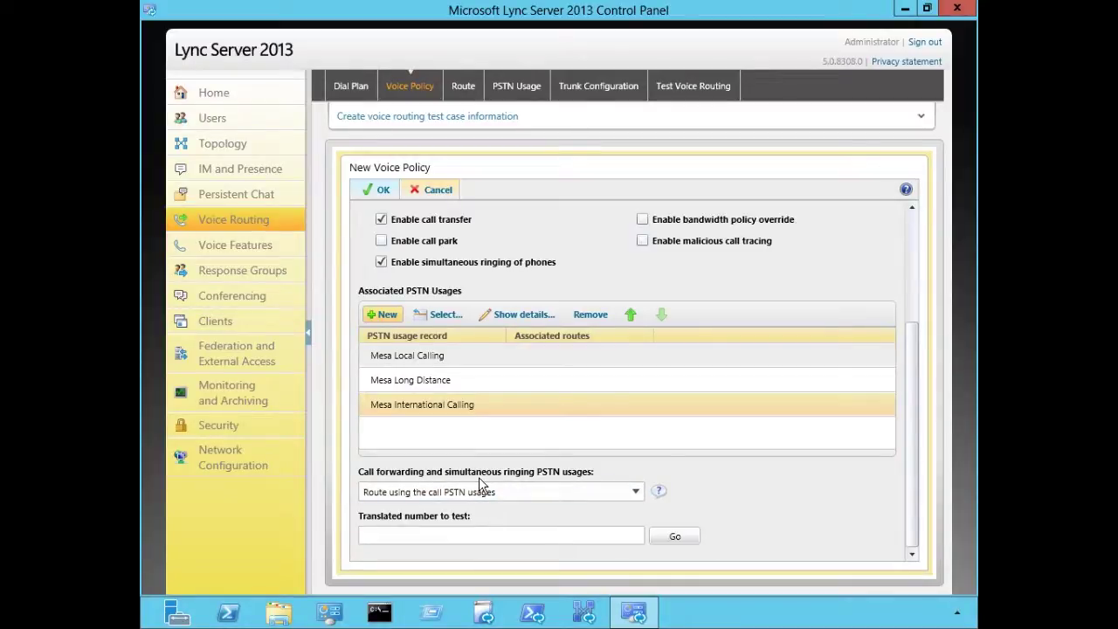
{"action": "left_click", "coordinate": [635, 494]}
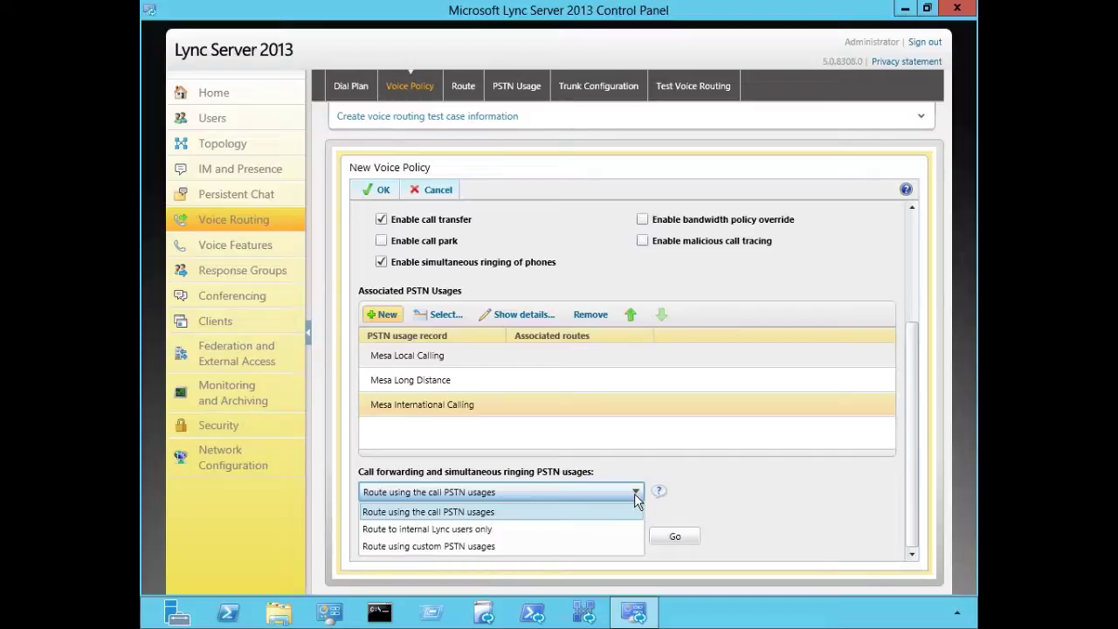
{"action": "left_click", "coordinate": [635, 496]}
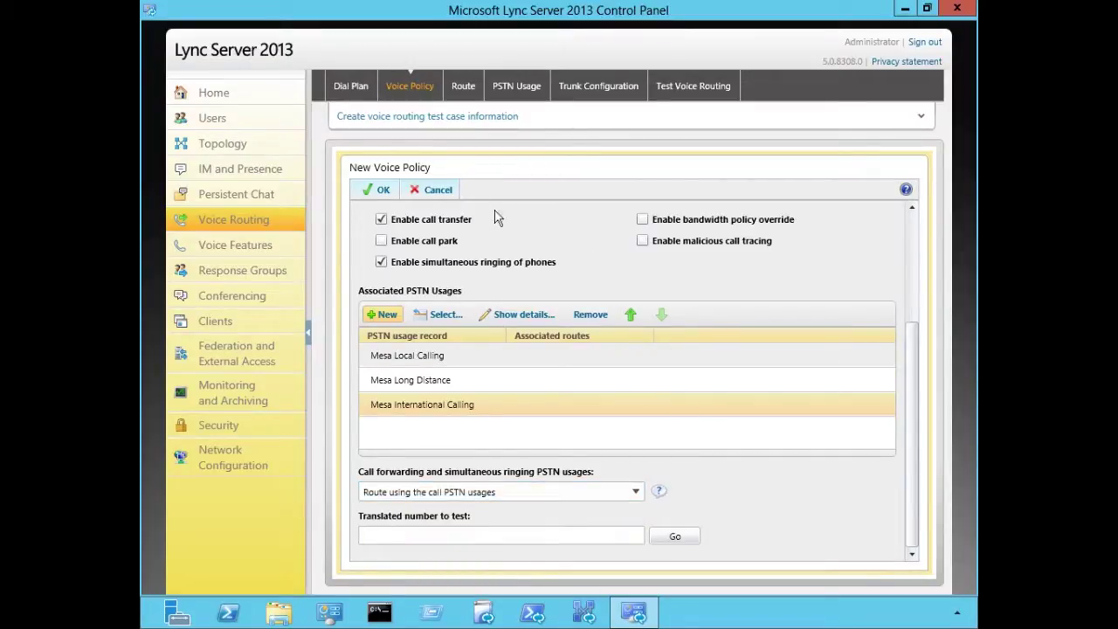
{"action": "left_click", "coordinate": [376, 189]}
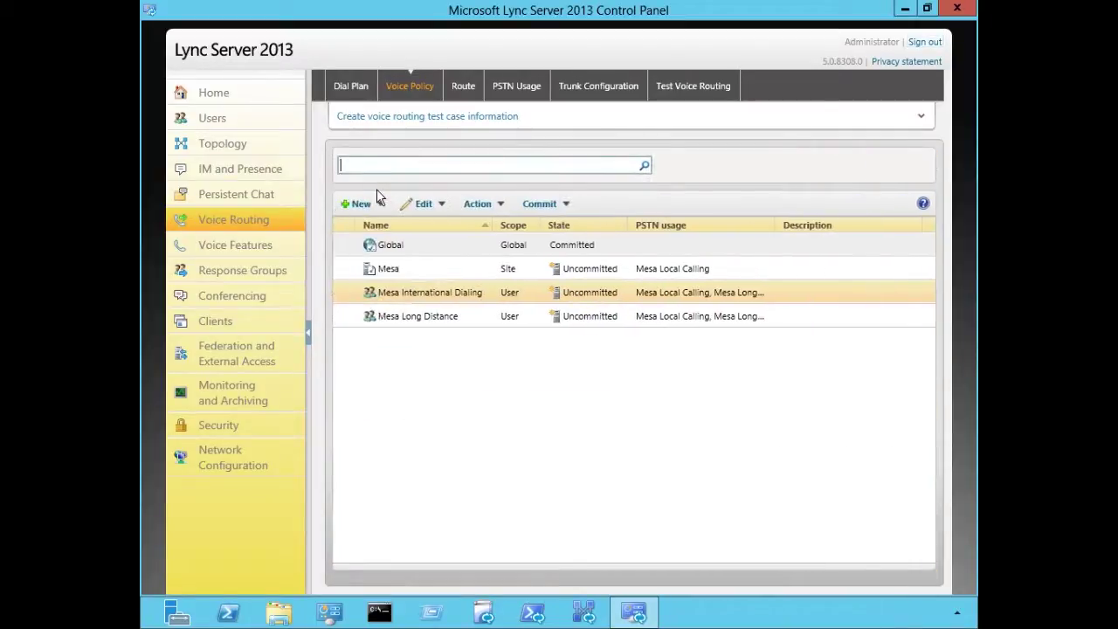
Start a new voice route named Mesa Local Calling
{"action": "left_click", "coordinate": [461, 86]}
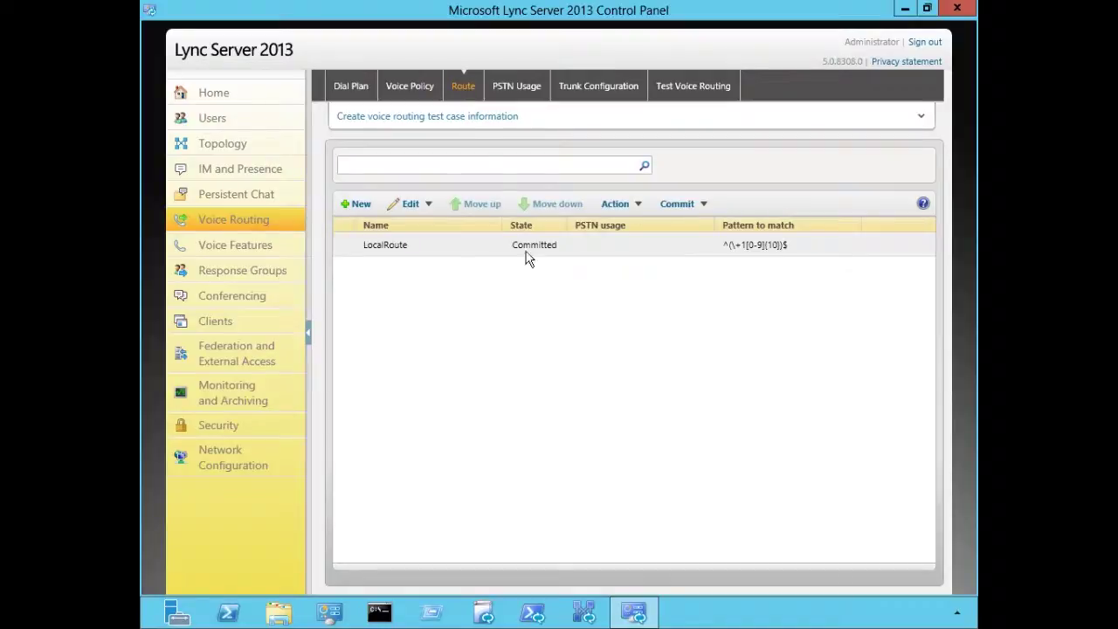
{"action": "left_click", "coordinate": [361, 204]}
{"action": "left_click", "coordinate": [380, 250]}
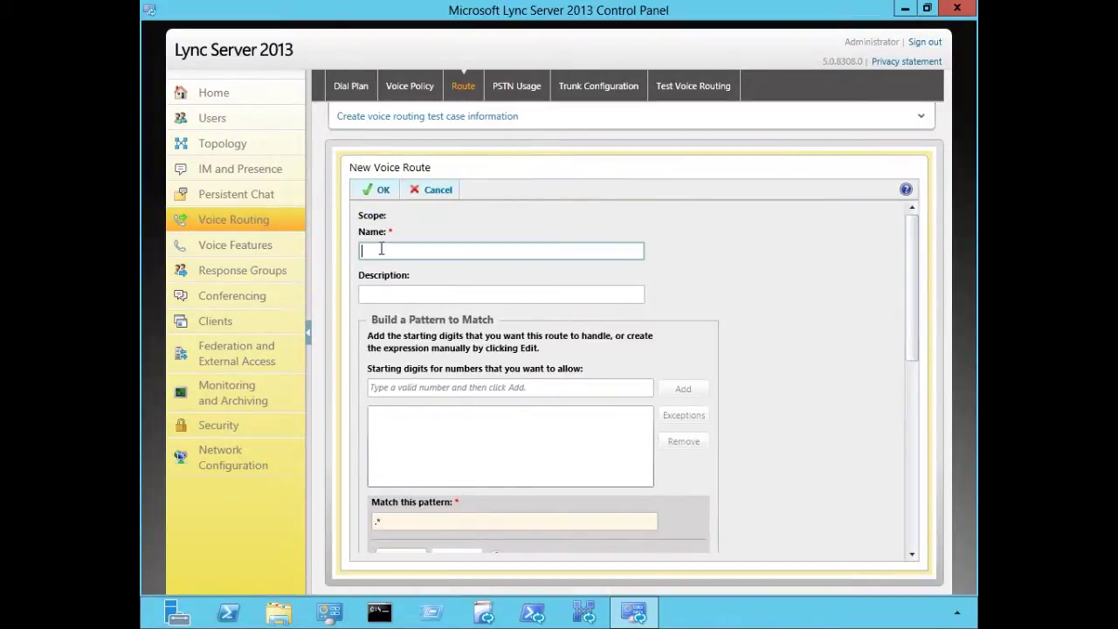
{"action": "type", "text": "Mes-Loca"}
{"action": "type", "text": "l Callin"}
{"action": "type", "text": "g"}
Add +1408 to the starting digits that the Mesa Local Calling route allows
{"action": "scroll", "coordinate": [397, 271], "scroll_direction": "down", "scroll_amount": 3}
{"action": "scroll", "coordinate": [410, 275], "scroll_direction": "up", "scroll_amount": 2}
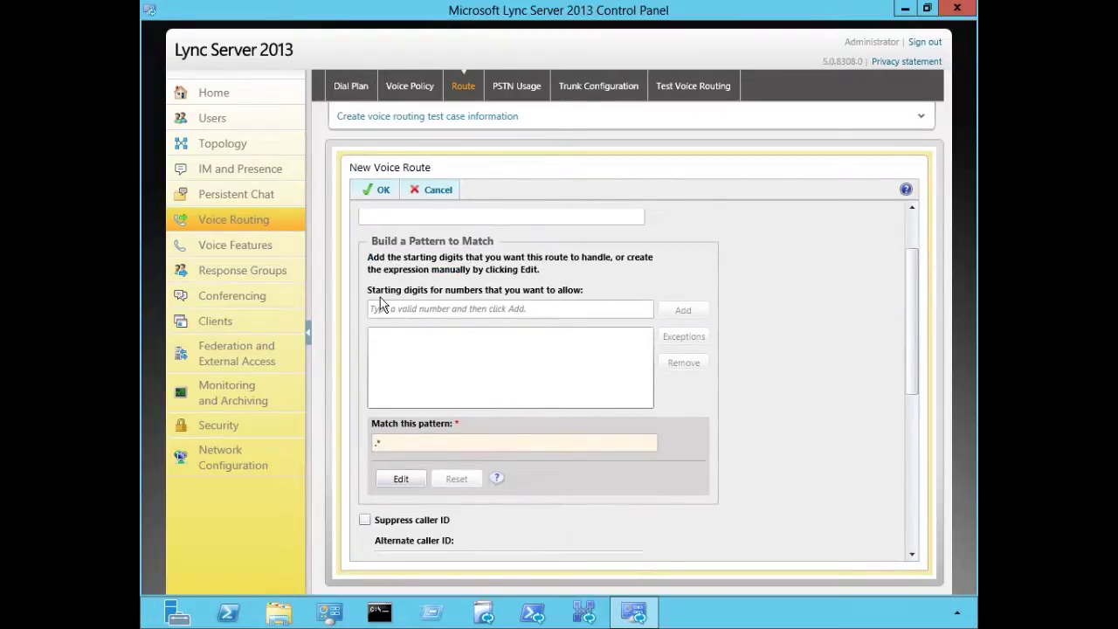
{"action": "left_click", "coordinate": [436, 309]}
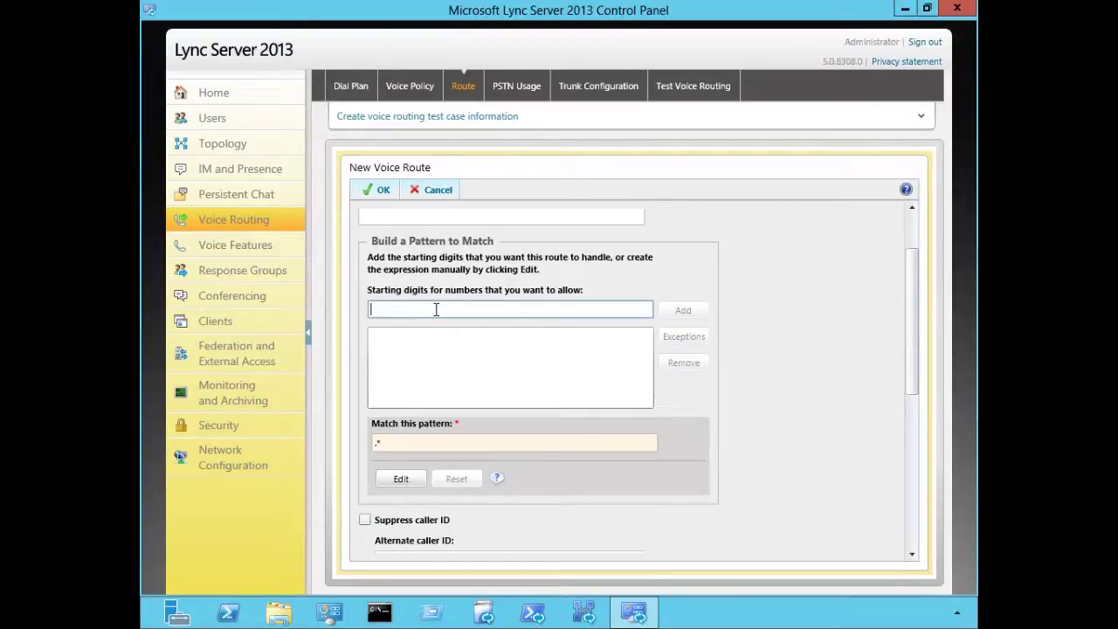
{"action": "type", "text": "+1"}
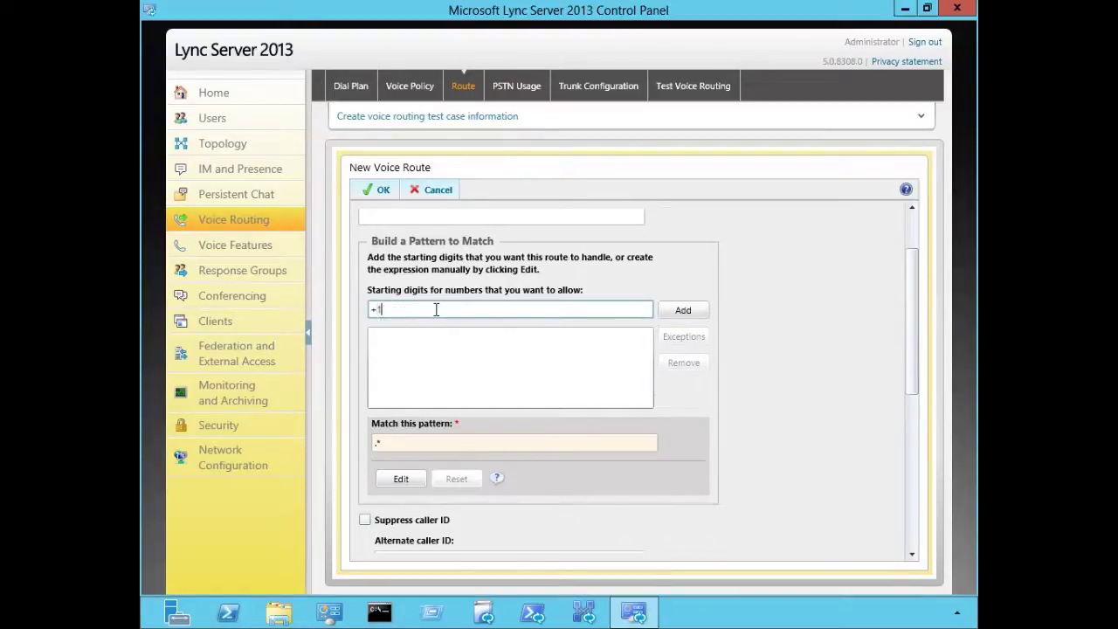
{"action": "type", "text": "408"}
{"action": "left_click", "coordinate": [687, 311]}
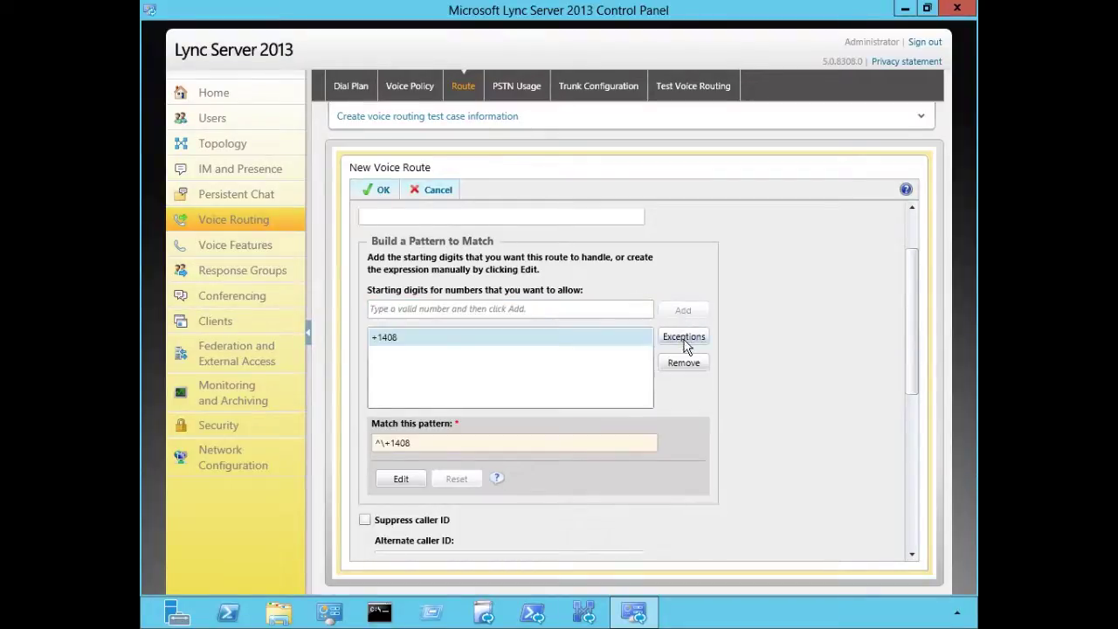
Examine the exceptions of the +1408 prefix and the regular expression behind the route's match pattern
{"action": "left_click", "coordinate": [685, 341]}
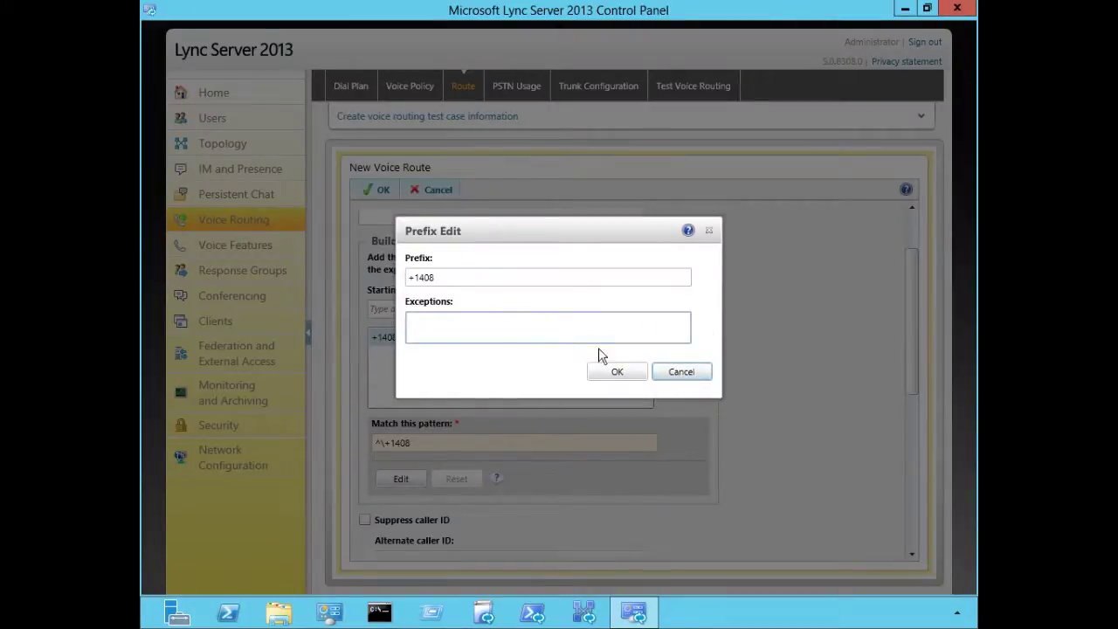
{"action": "left_click", "coordinate": [641, 377]}
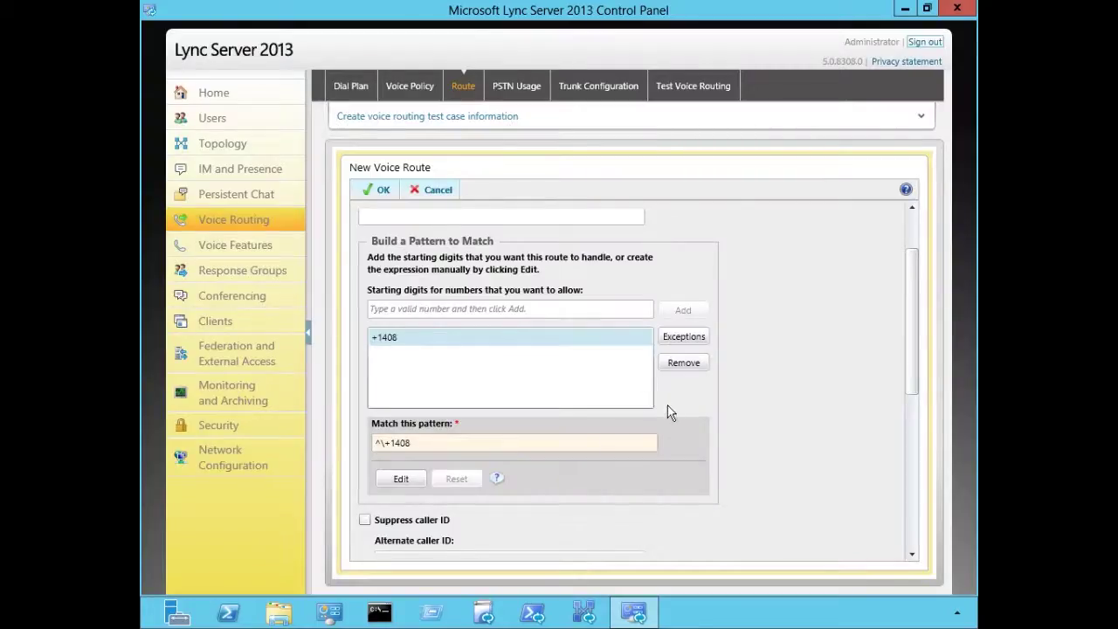
{"action": "left_click_drag", "start_coordinate": [911, 295], "coordinate": [914, 342]}
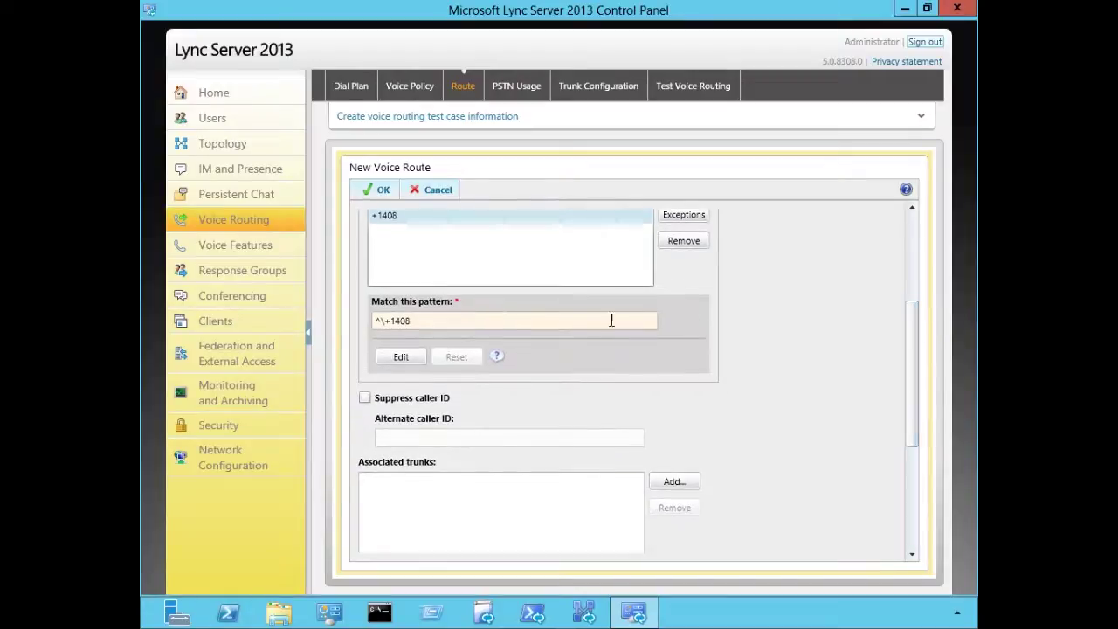
{"action": "left_click", "coordinate": [407, 357]}
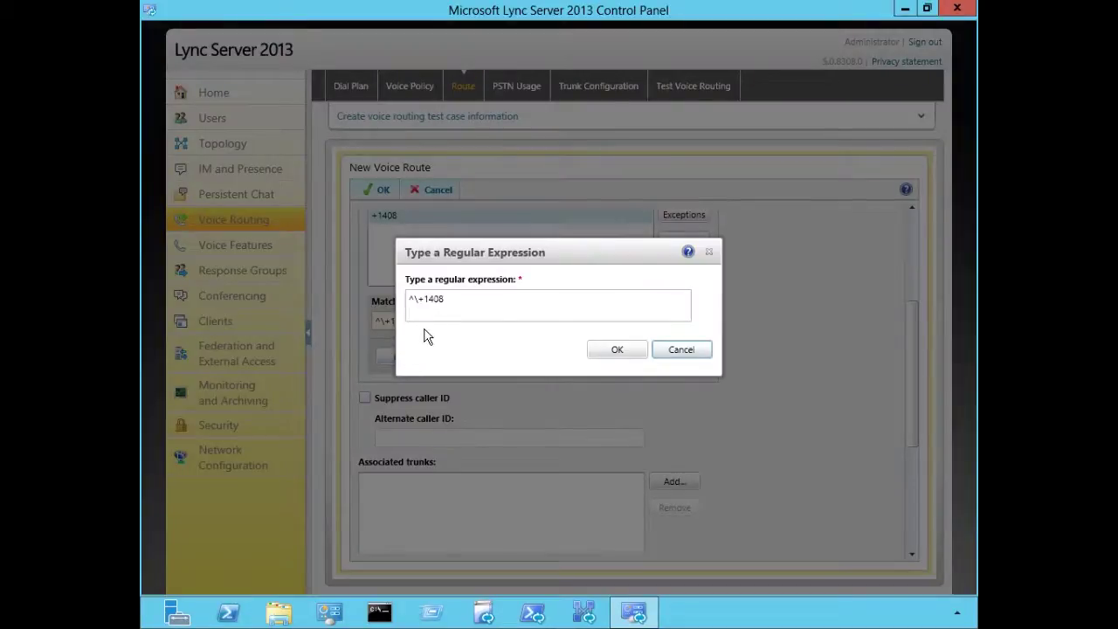
{"action": "left_click", "coordinate": [622, 349]}
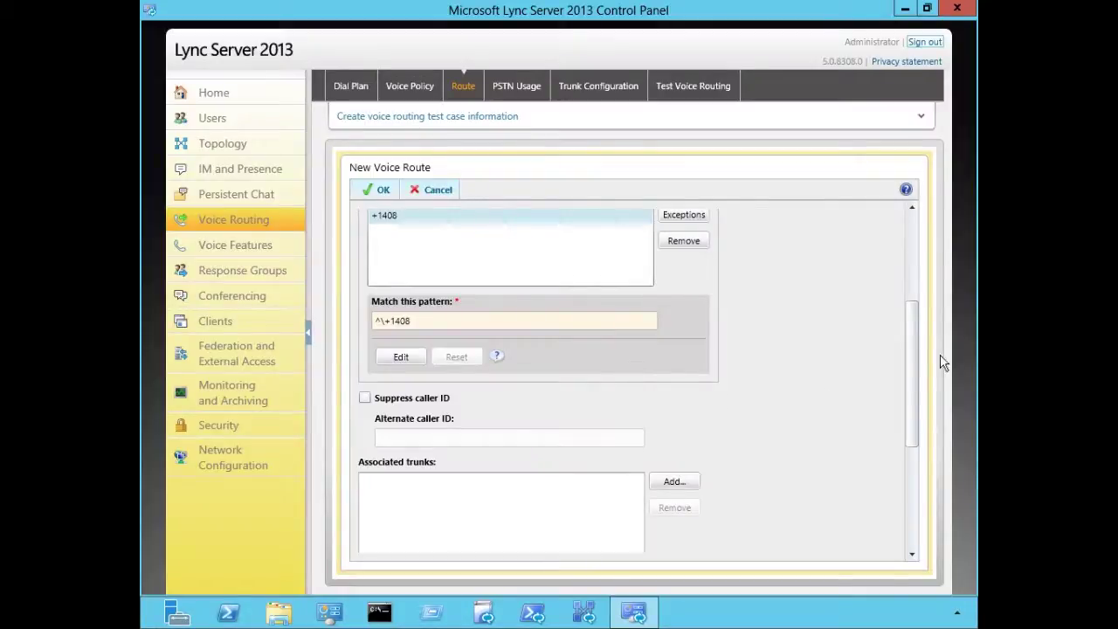
Try the Suppress caller ID option on the new route and turn it back off
{"action": "left_click_drag", "start_coordinate": [912, 322], "coordinate": [912, 377]}
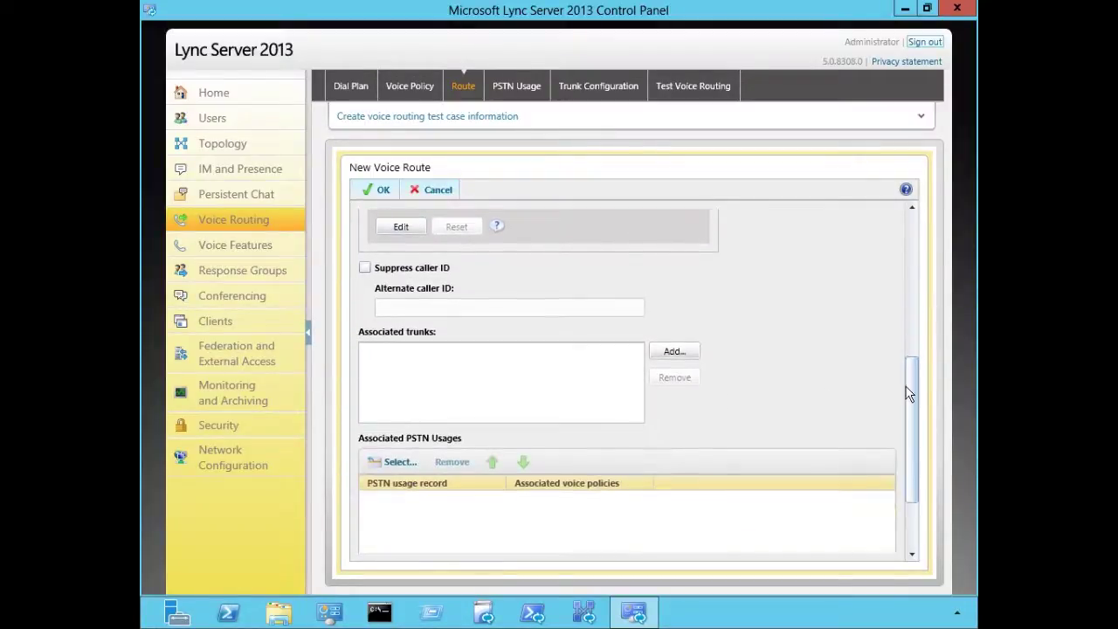
{"action": "left_click", "coordinate": [365, 268]}
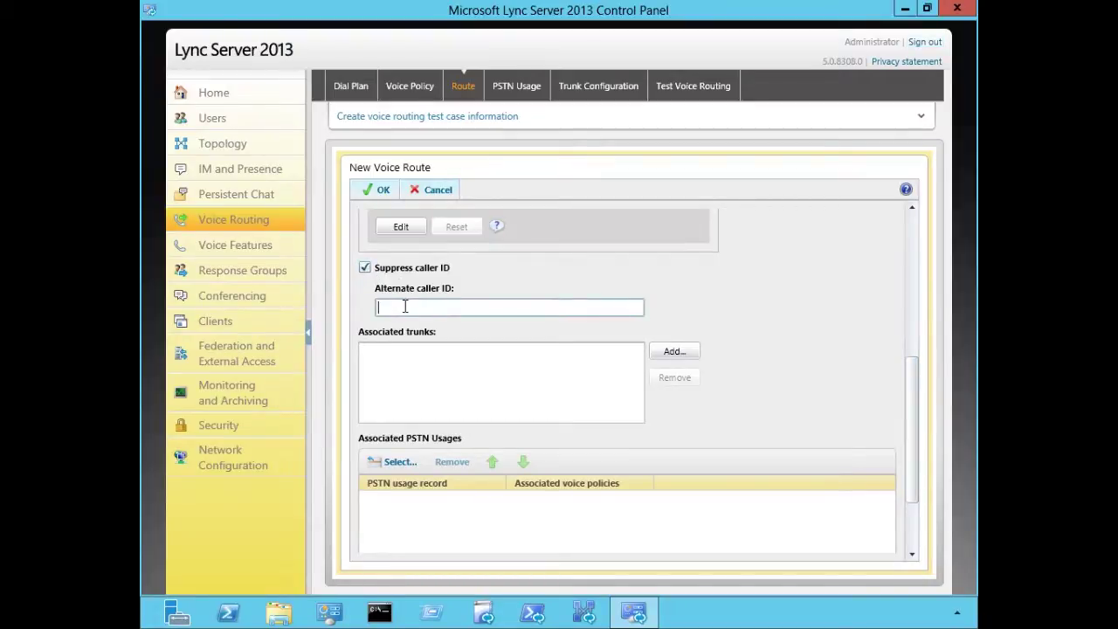
{"action": "left_click", "coordinate": [364, 268]}
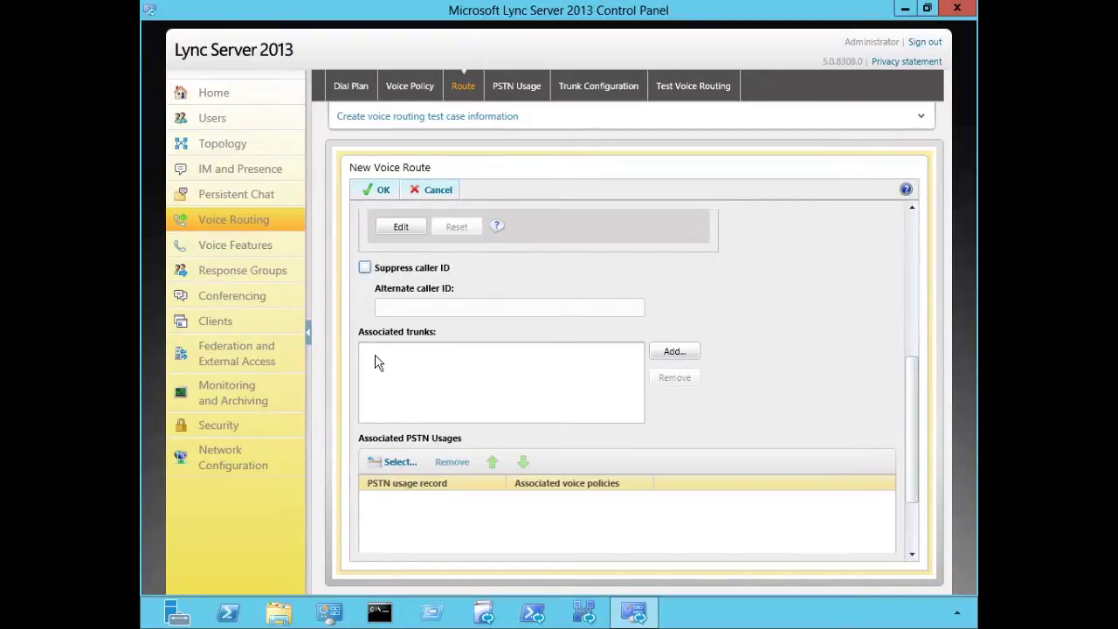
Associate both Mesa PSTN gateway trunks, MesaGw1 and MesaGw2, with the Mesa Local Calling route
{"action": "left_click", "coordinate": [674, 352]}
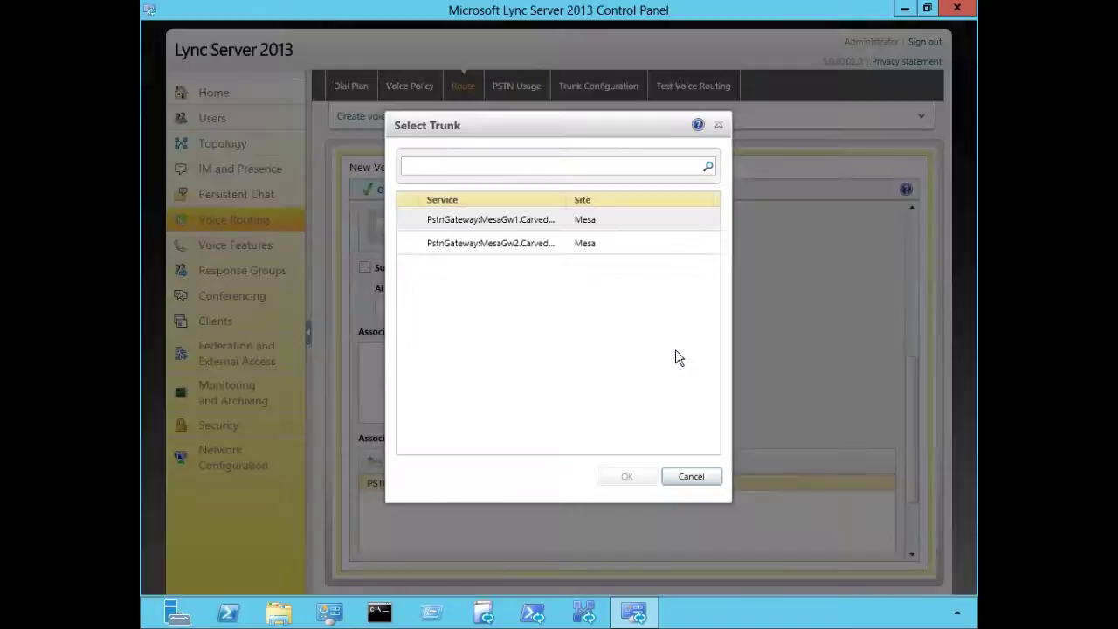
{"action": "left_click", "coordinate": [528, 229]}
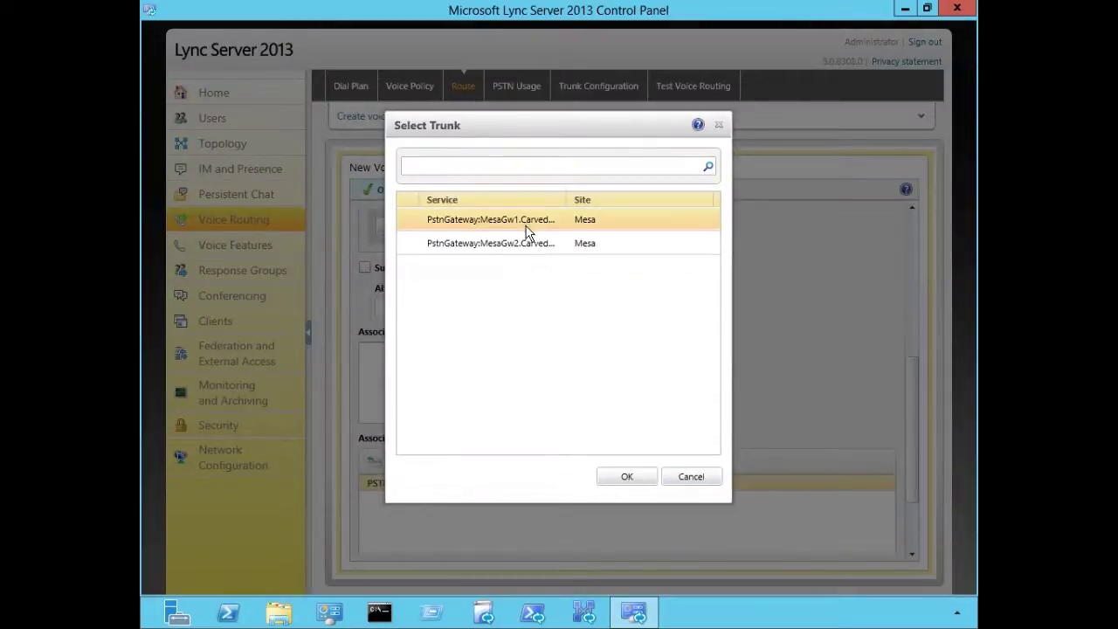
{"action": "left_click", "coordinate": [460, 246], "text": "ctrl"}
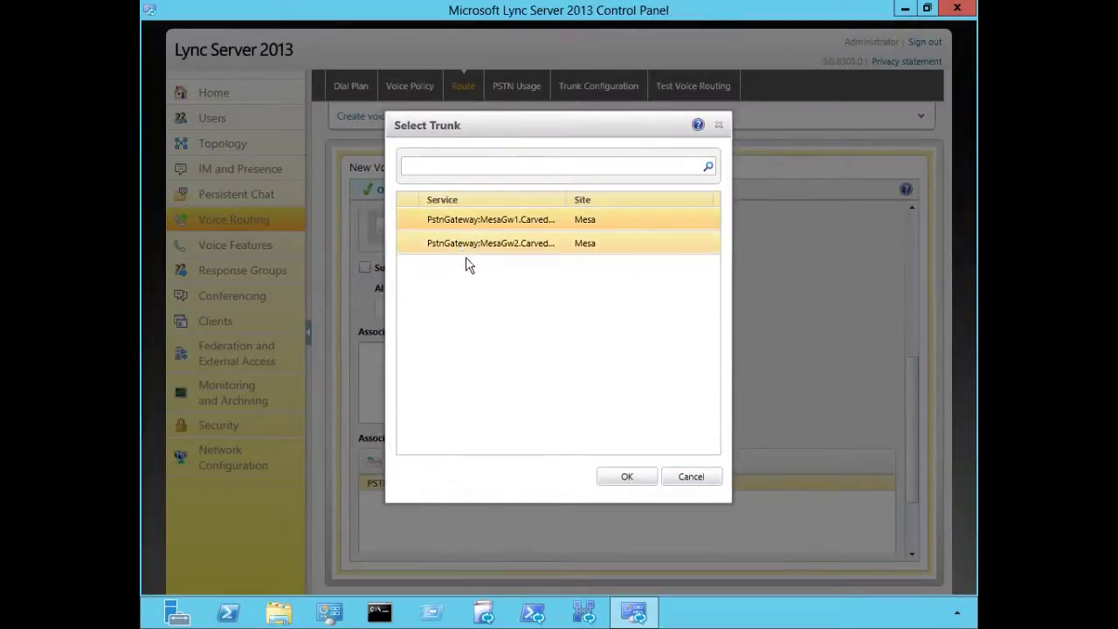
{"action": "left_click", "coordinate": [627, 478]}
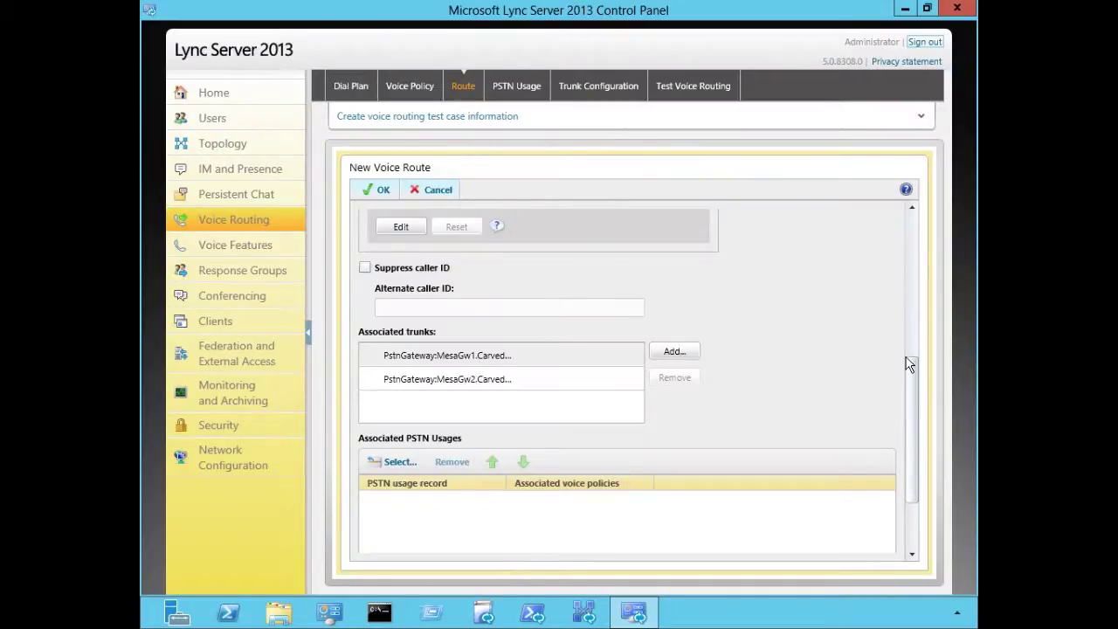
Associate the Mesa Local Calling PSTN usage record with the new voice route
{"action": "left_click_drag", "start_coordinate": [909, 383], "coordinate": [909, 455]}
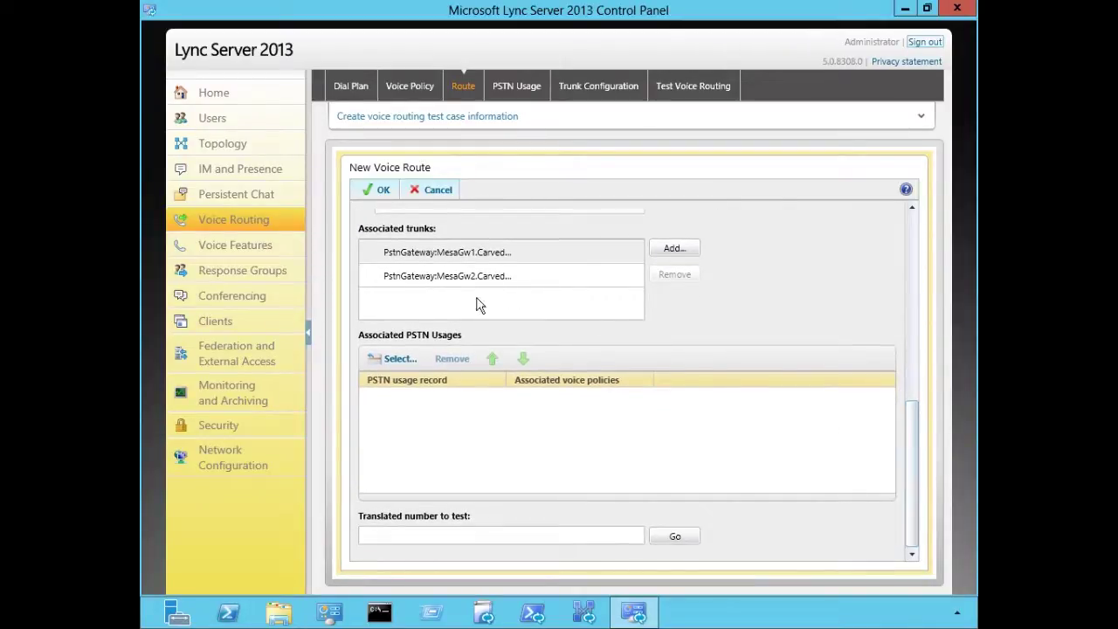
{"action": "left_click", "coordinate": [401, 359]}
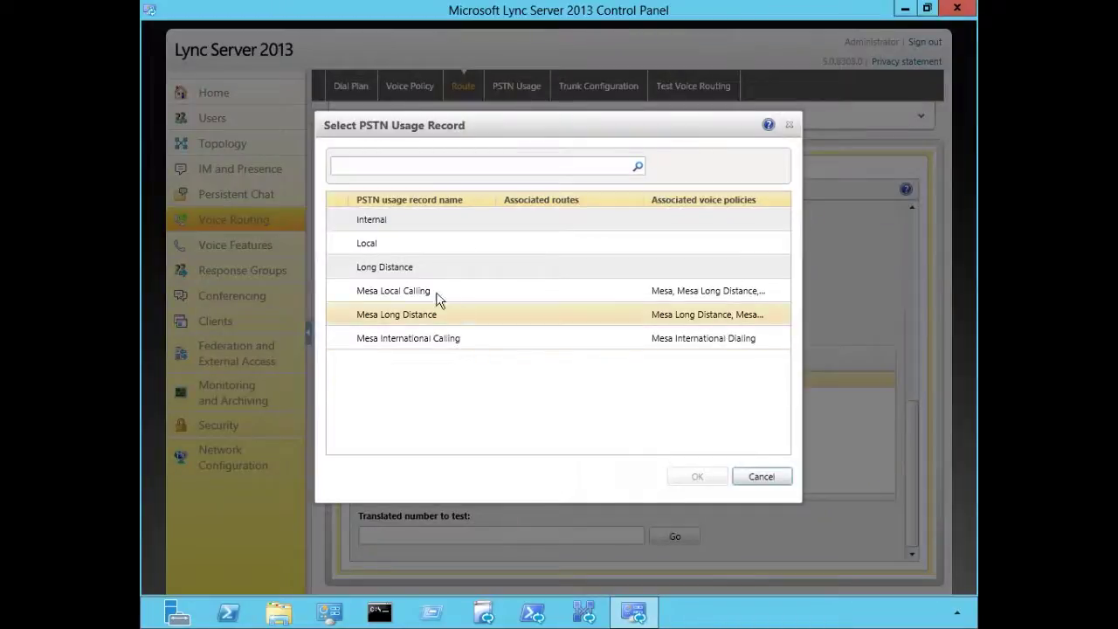
{"action": "left_click", "coordinate": [415, 296]}
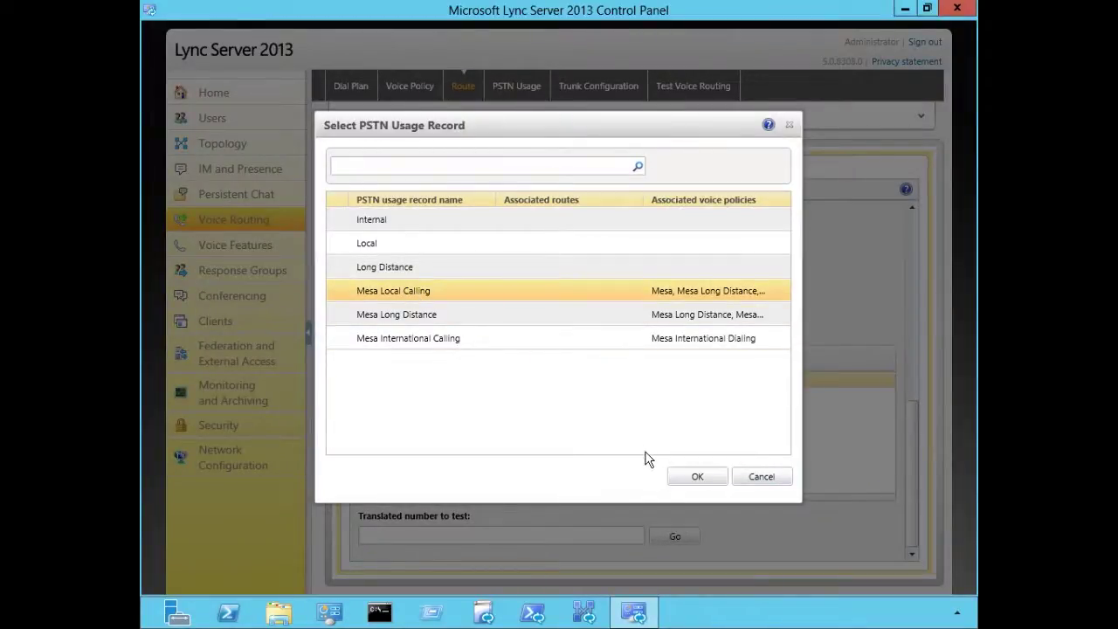
{"action": "left_click", "coordinate": [697, 477]}
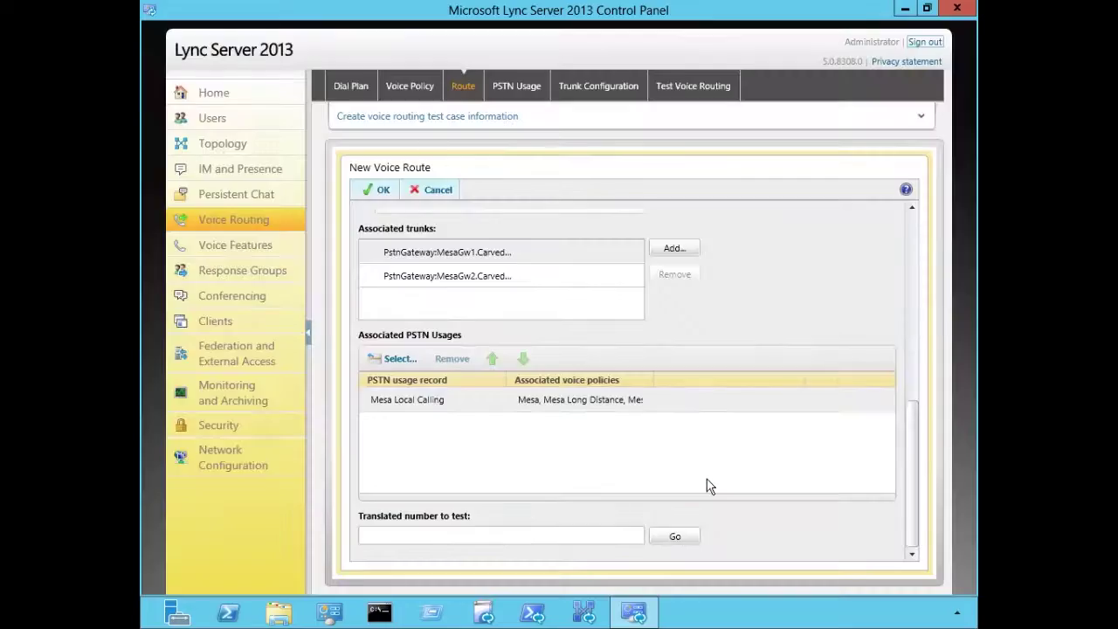
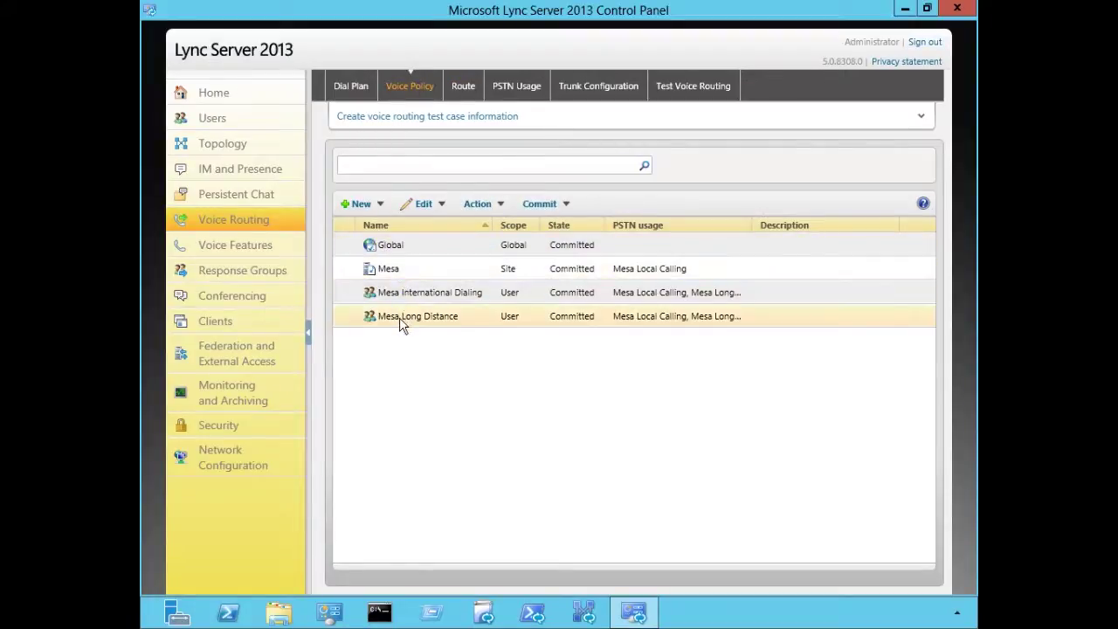
Examine the Mesa site voice policy's Mesa Local Calling usage record and the settings of its associated route
{"action": "double_click", "coordinate": [388, 273]}
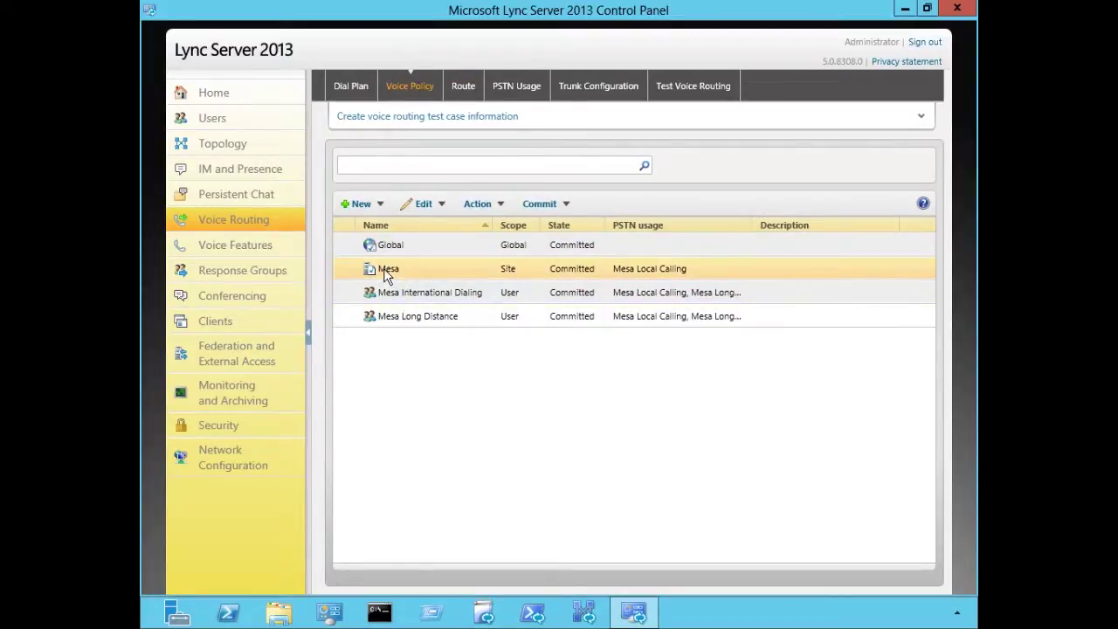
{"action": "scroll", "coordinate": [452, 349], "scroll_direction": "down", "scroll_amount": 2}
{"action": "scroll", "coordinate": [452, 349], "scroll_direction": "down", "scroll_amount": 1}
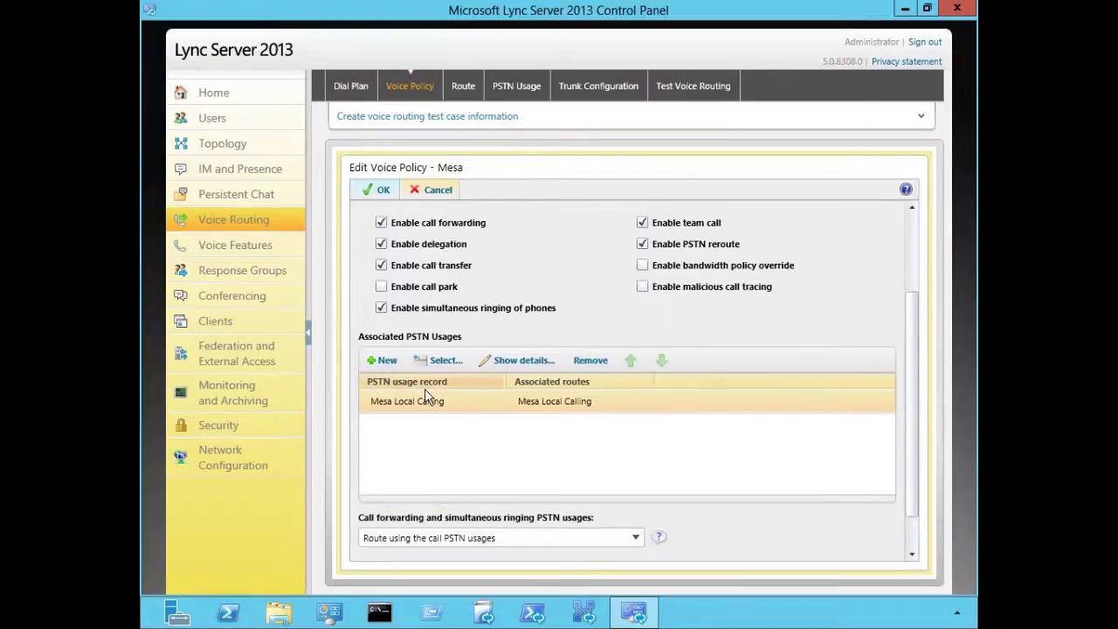
{"action": "double_click", "coordinate": [416, 401]}
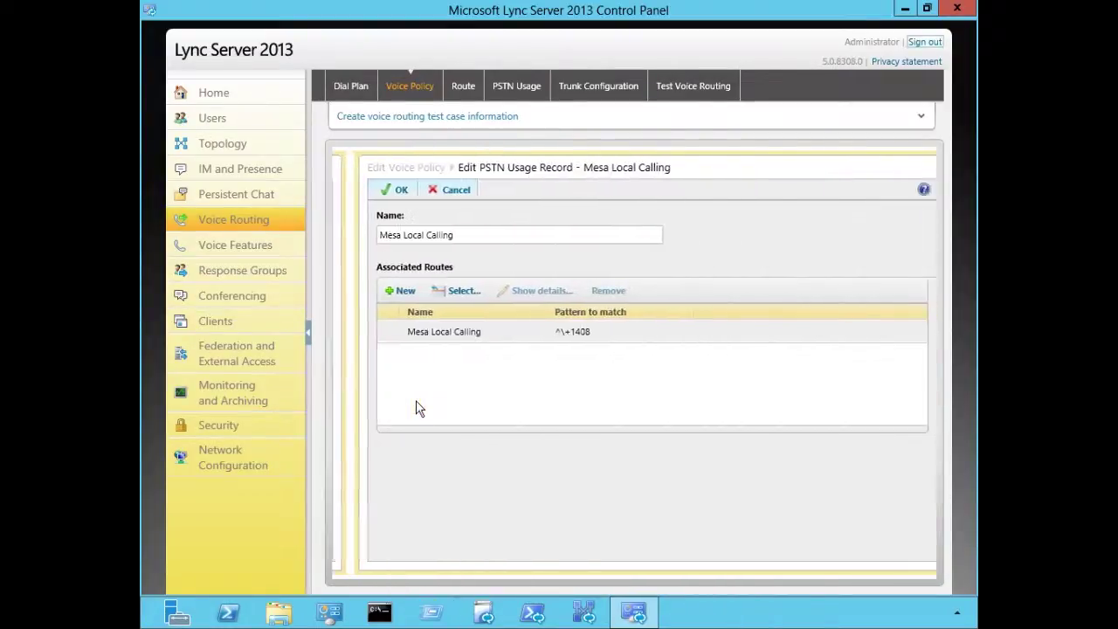
{"action": "left_click", "coordinate": [414, 334]}
{"action": "double_click", "coordinate": [446, 332]}
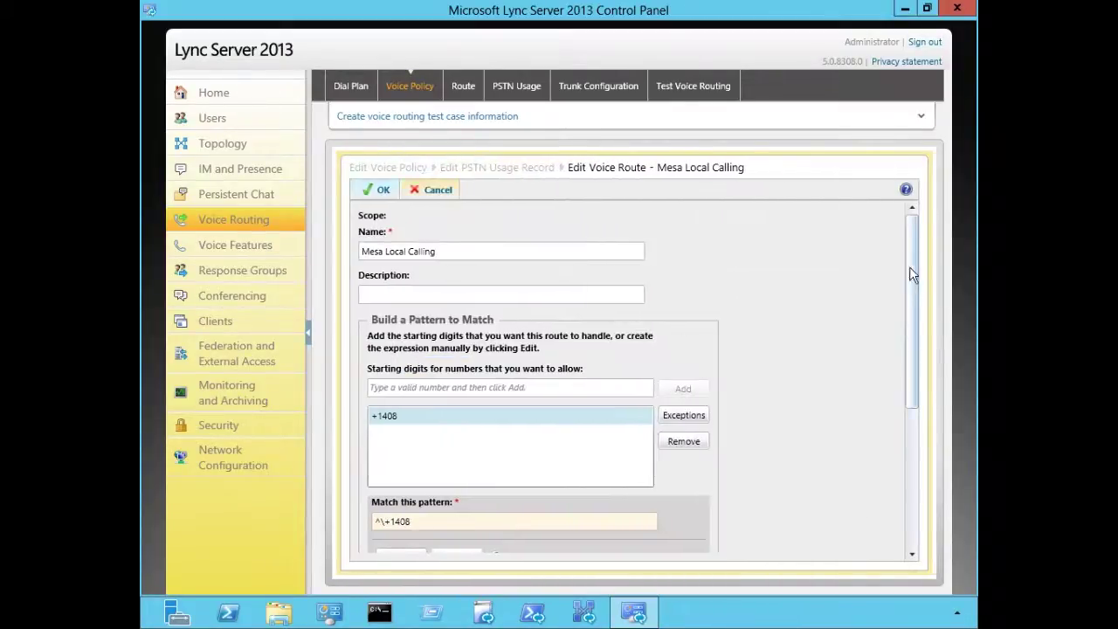
{"action": "left_click_drag", "start_coordinate": [908, 259], "coordinate": [795, 190]}
{"action": "left_click", "coordinate": [373, 190]}
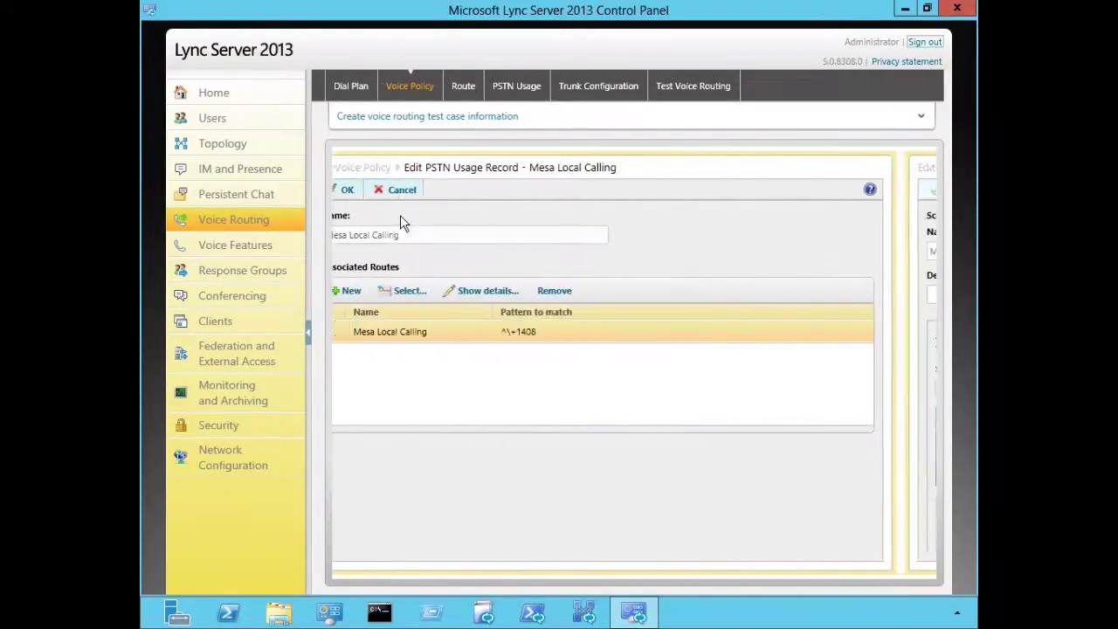
Review the voice routes and the Mesa Local Calling PSTN usage record's associated routes and voice policies
{"action": "left_click", "coordinate": [471, 91]}
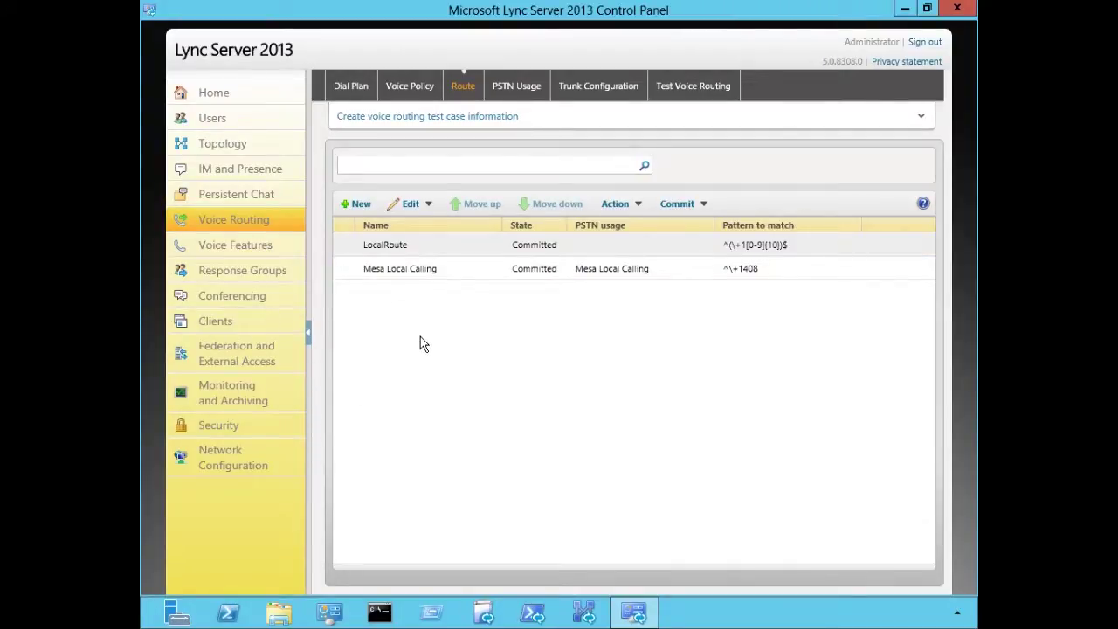
{"action": "left_click", "coordinate": [518, 91]}
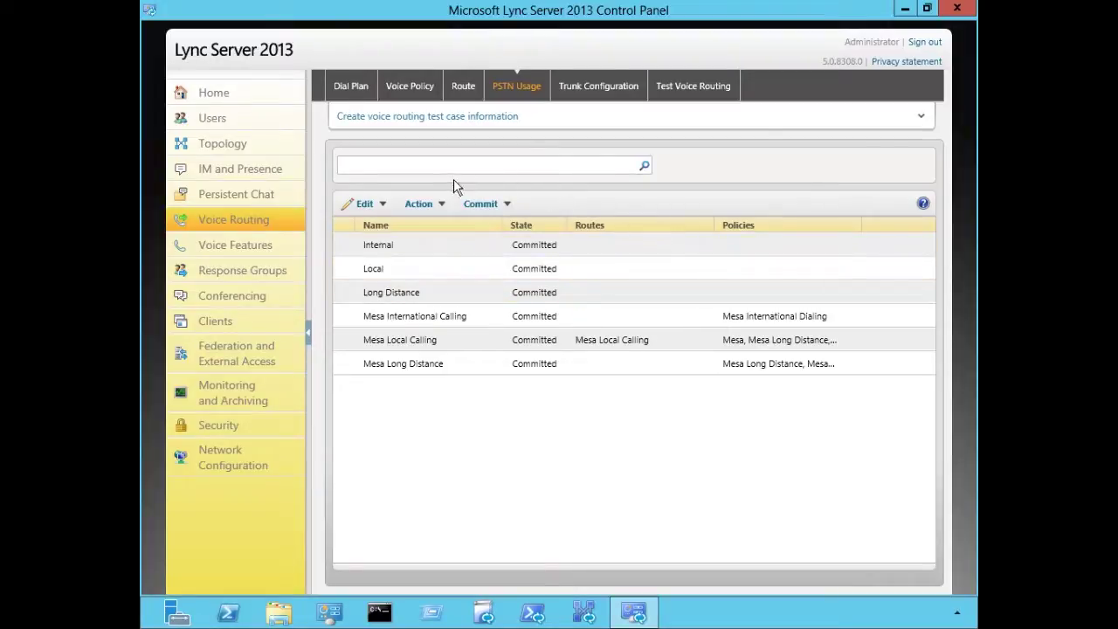
{"action": "left_click", "coordinate": [376, 318]}
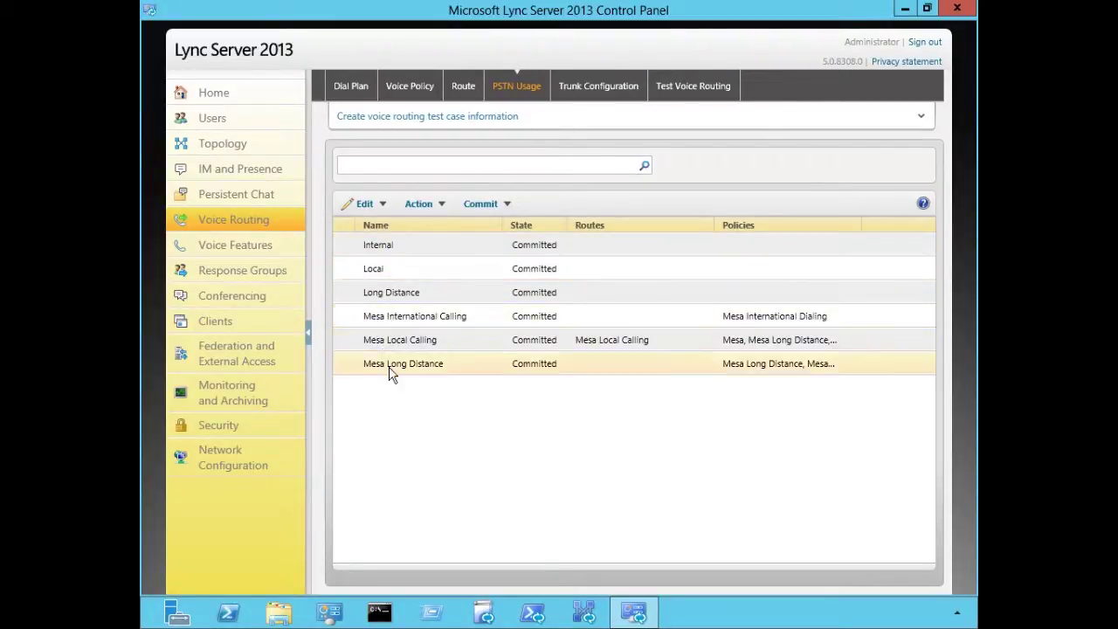
{"action": "double_click", "coordinate": [404, 341]}
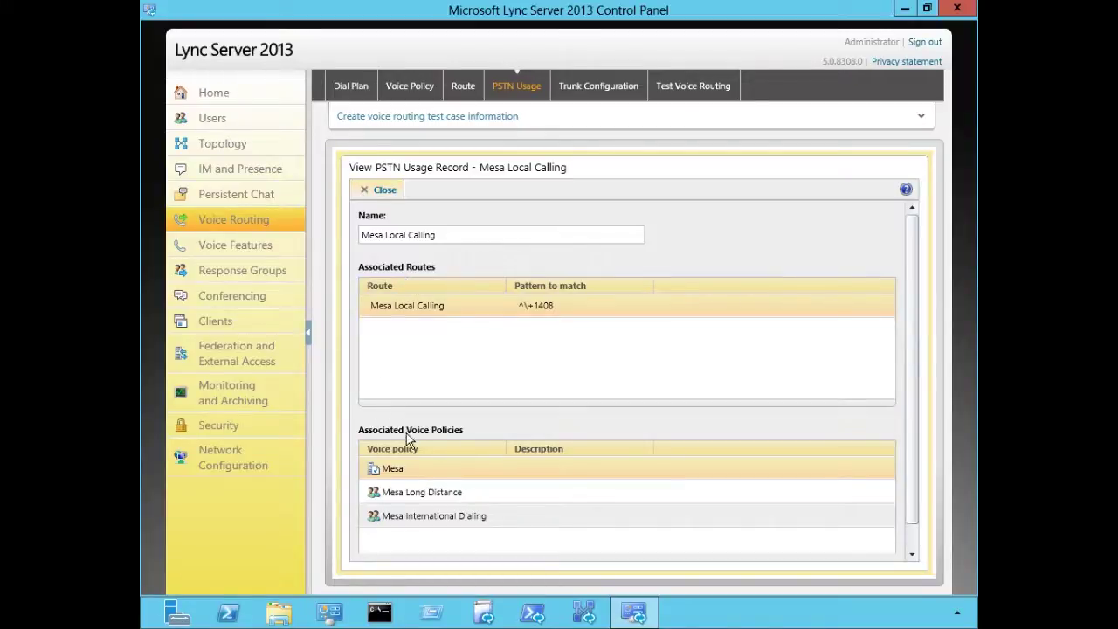
{"action": "scroll", "coordinate": [407, 441], "scroll_direction": "down", "scroll_amount": 1}
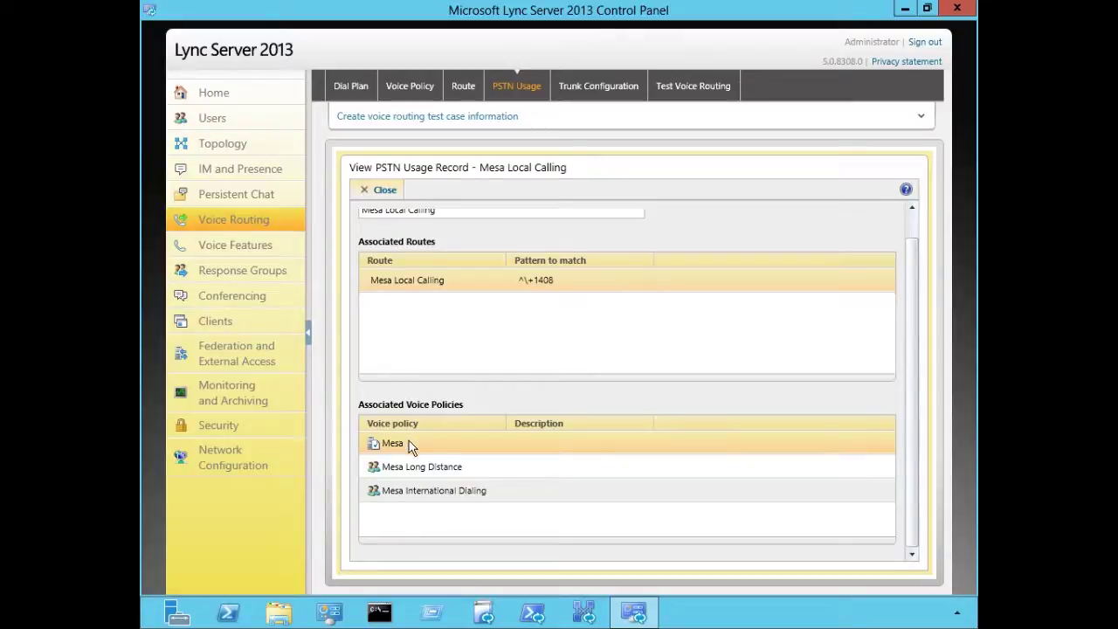
{"action": "left_click", "coordinate": [367, 194]}
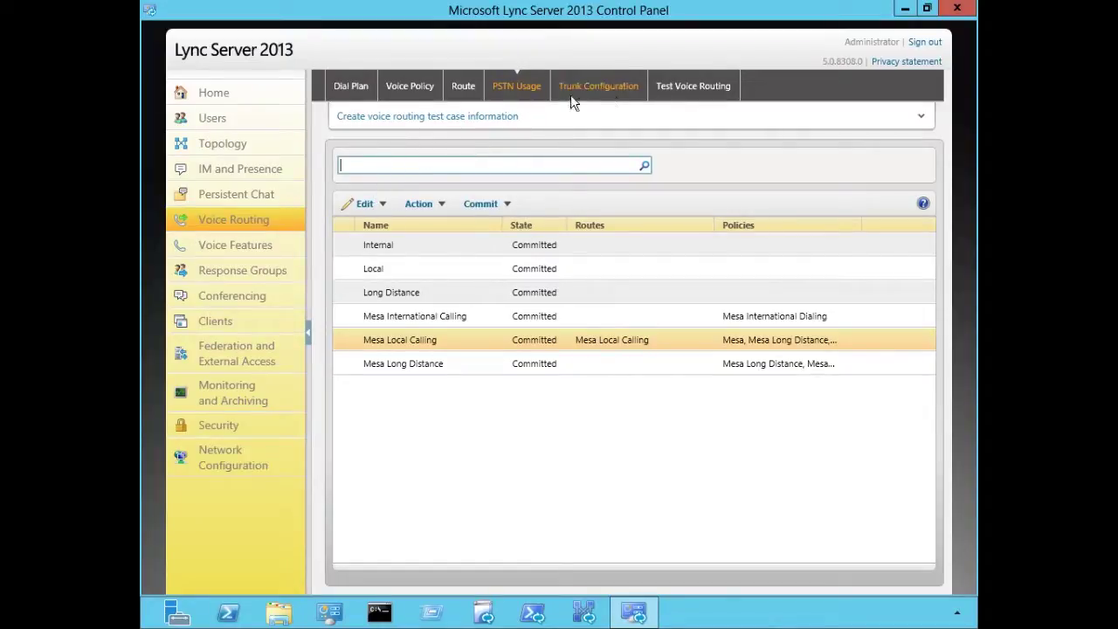
Start a new site-level trunk configuration for the Mesa site
{"action": "left_click", "coordinate": [608, 89]}
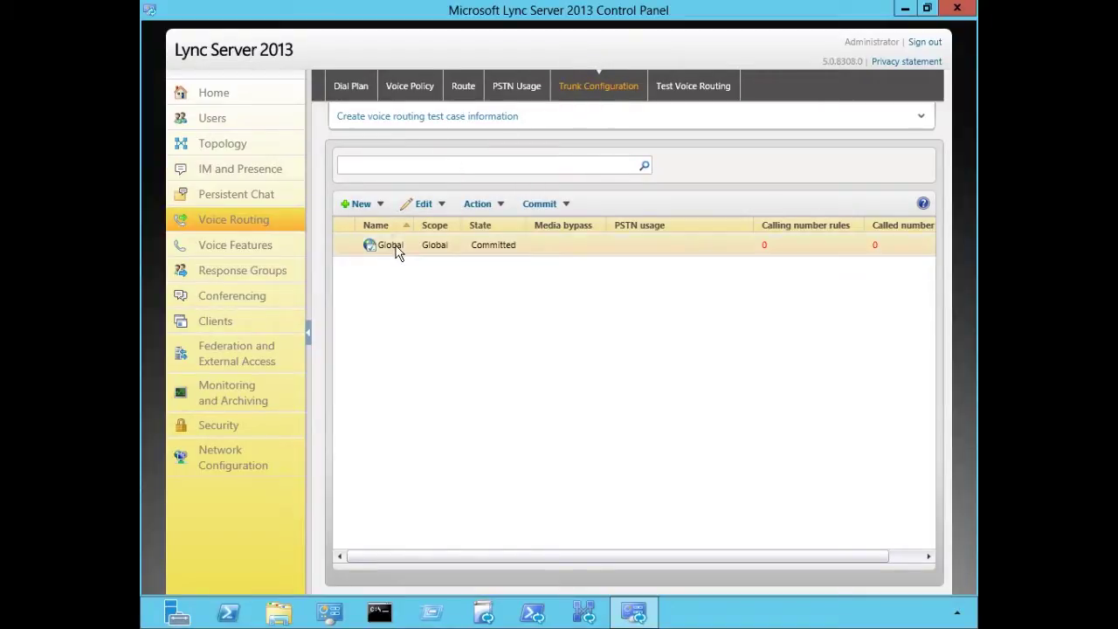
{"action": "left_click", "coordinate": [368, 204]}
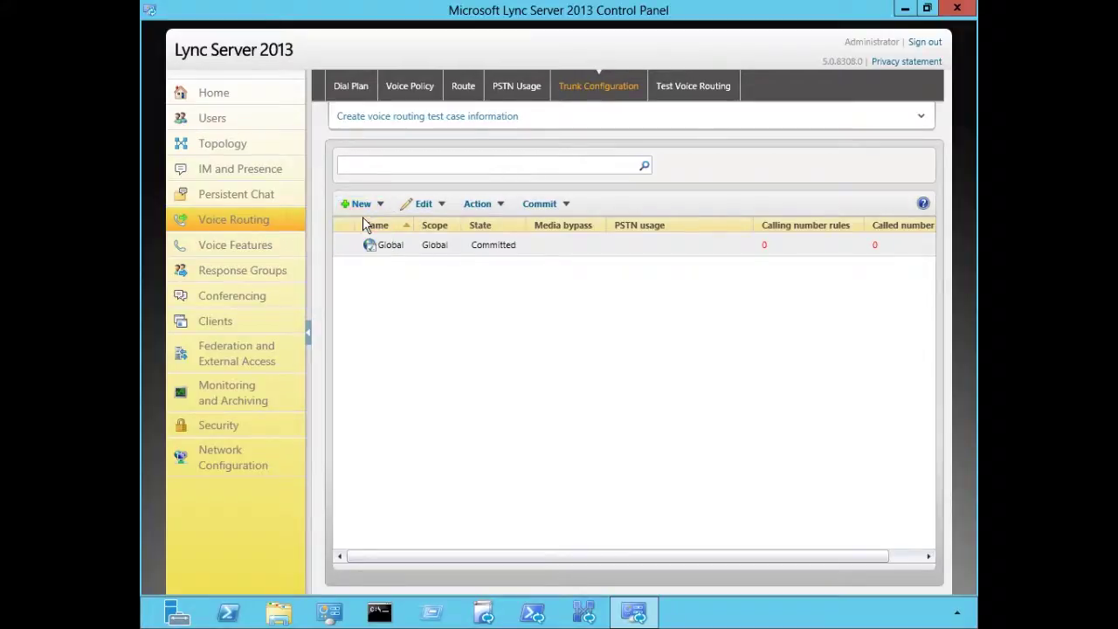
{"action": "left_click", "coordinate": [363, 222]}
{"action": "left_click", "coordinate": [461, 222]}
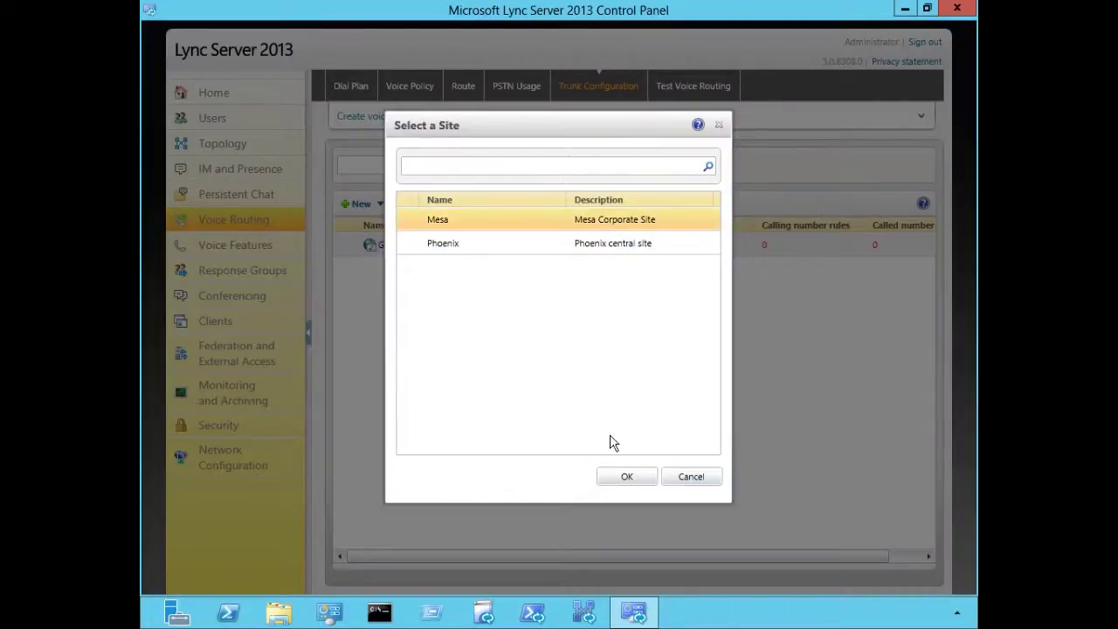
{"action": "left_click", "coordinate": [629, 479]}
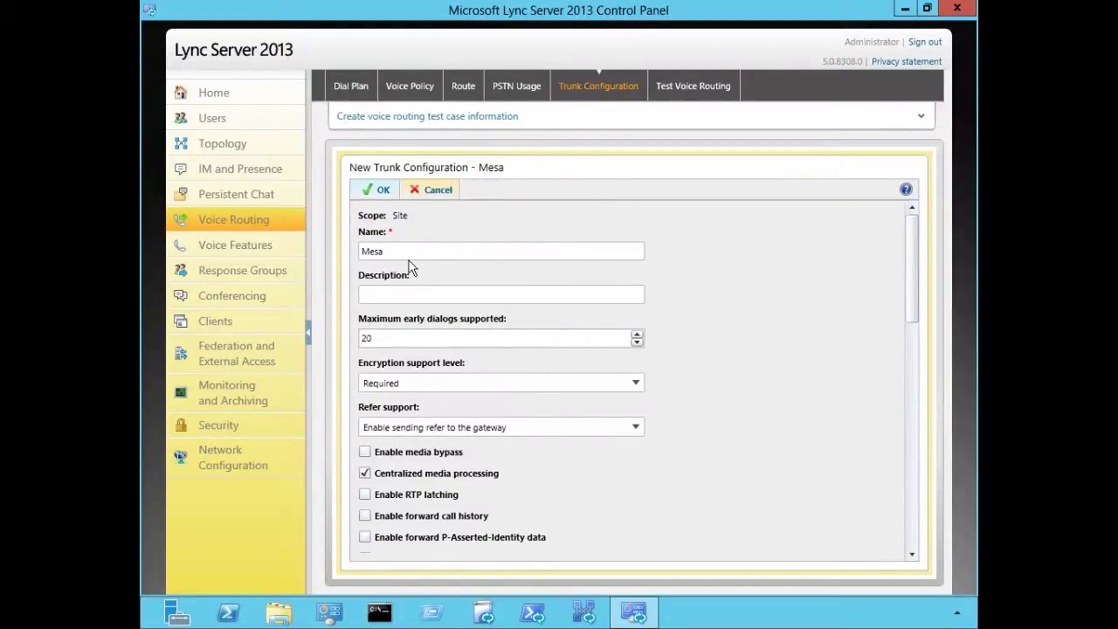
Review the available encryption support level and refer support options for the new Mesa trunk configuration
{"action": "left_click", "coordinate": [390, 293]}
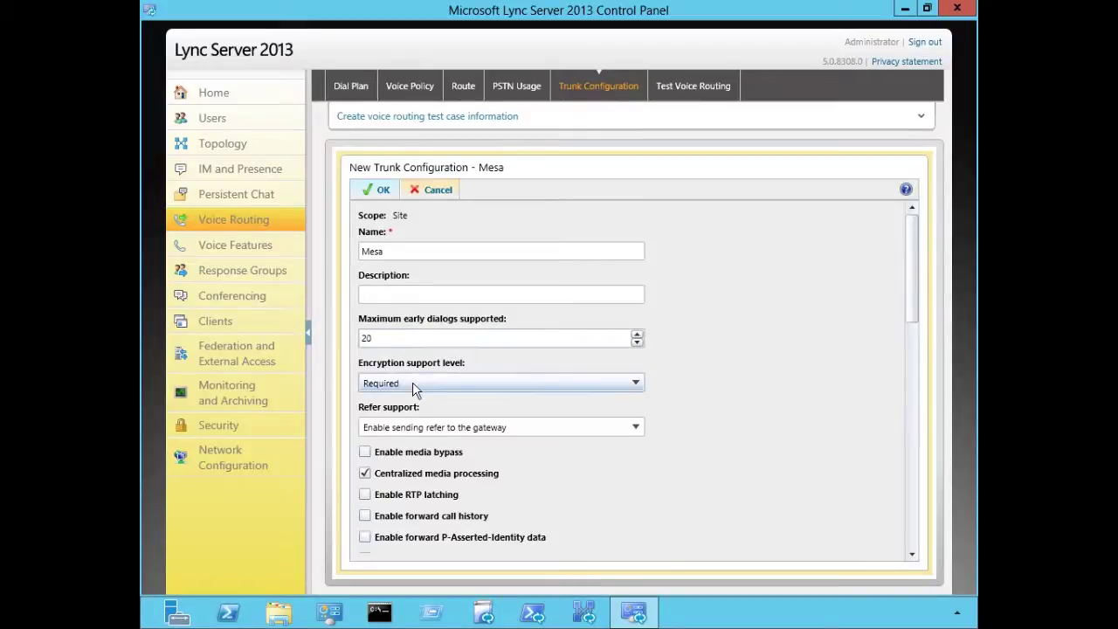
{"action": "left_click", "coordinate": [637, 385]}
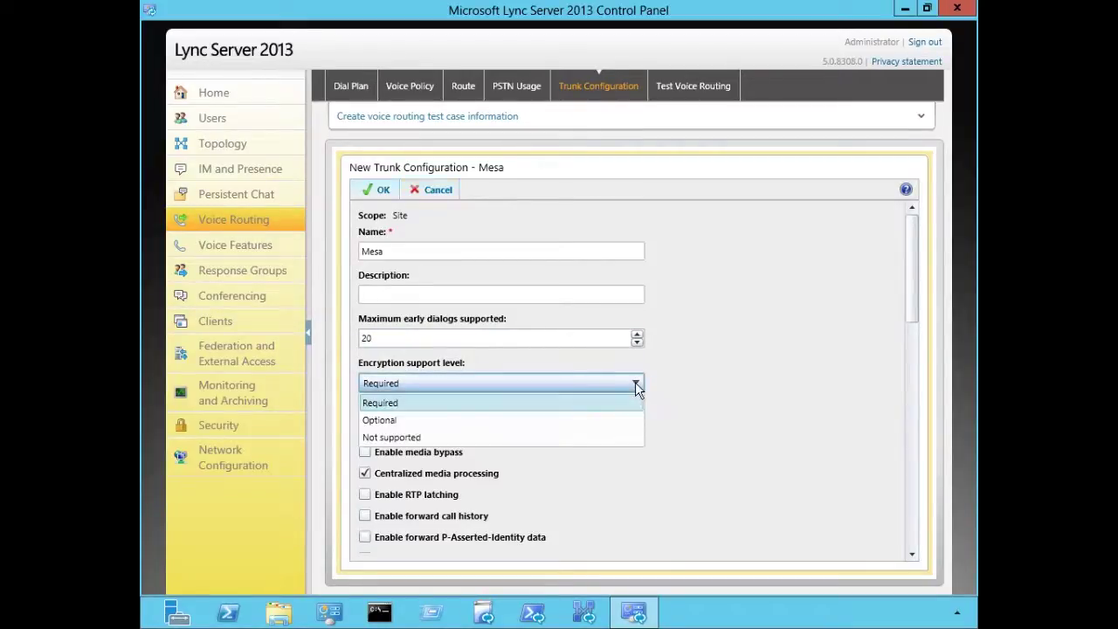
{"action": "left_click", "coordinate": [637, 386]}
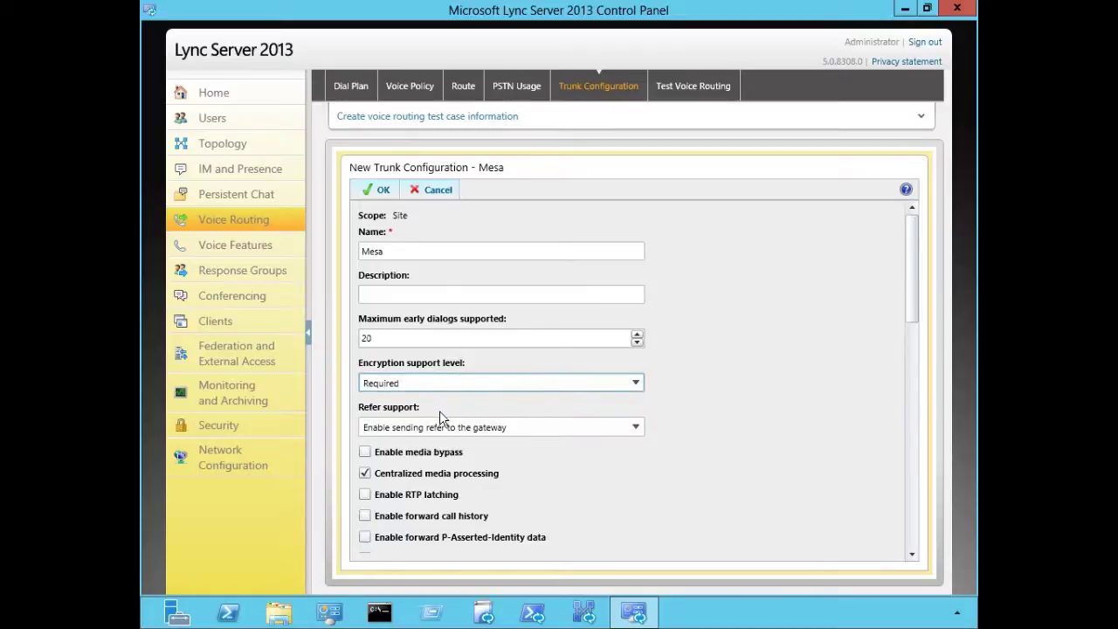
{"action": "left_click", "coordinate": [635, 428]}
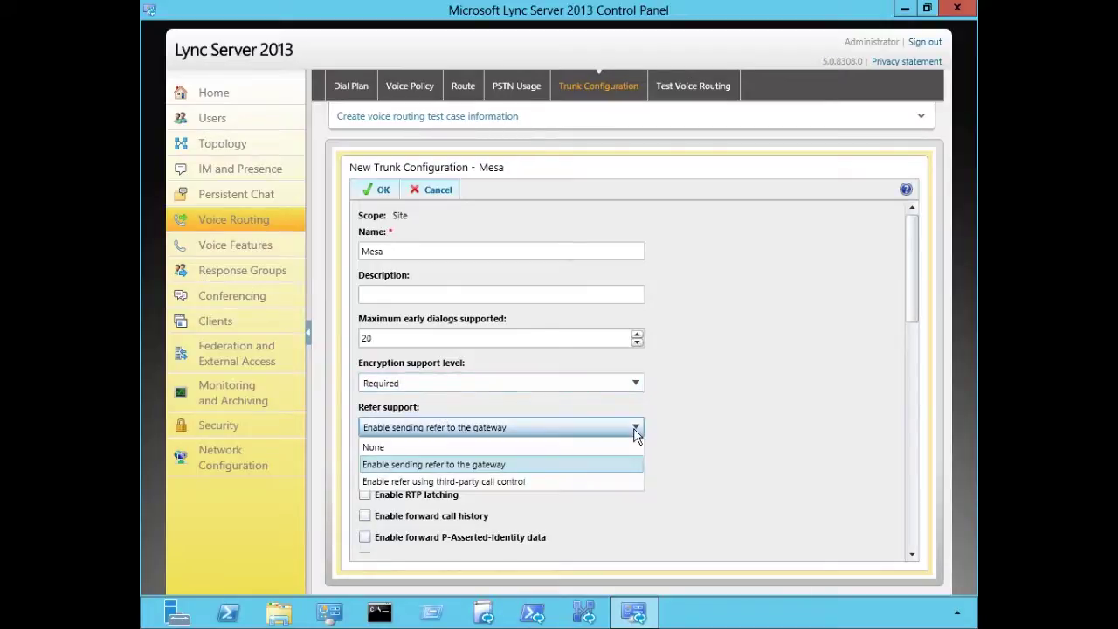
{"action": "left_click", "coordinate": [635, 428]}
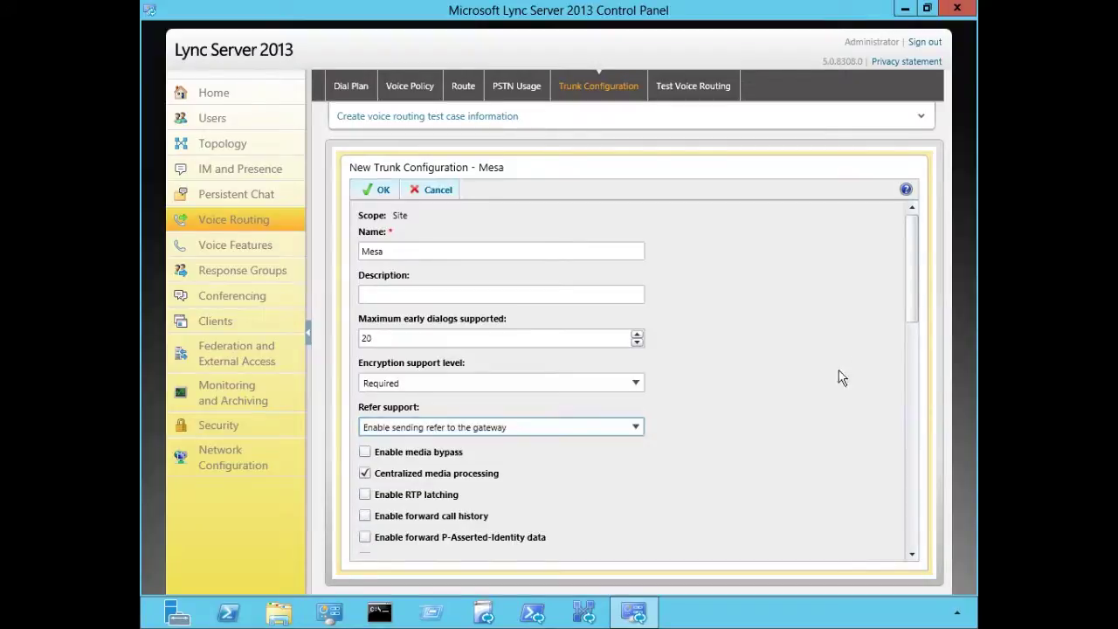
Check which PSTN usage records can be associated with the Mesa trunk configuration, without selecting any
{"action": "left_click_drag", "start_coordinate": [917, 246], "coordinate": [928, 312]}
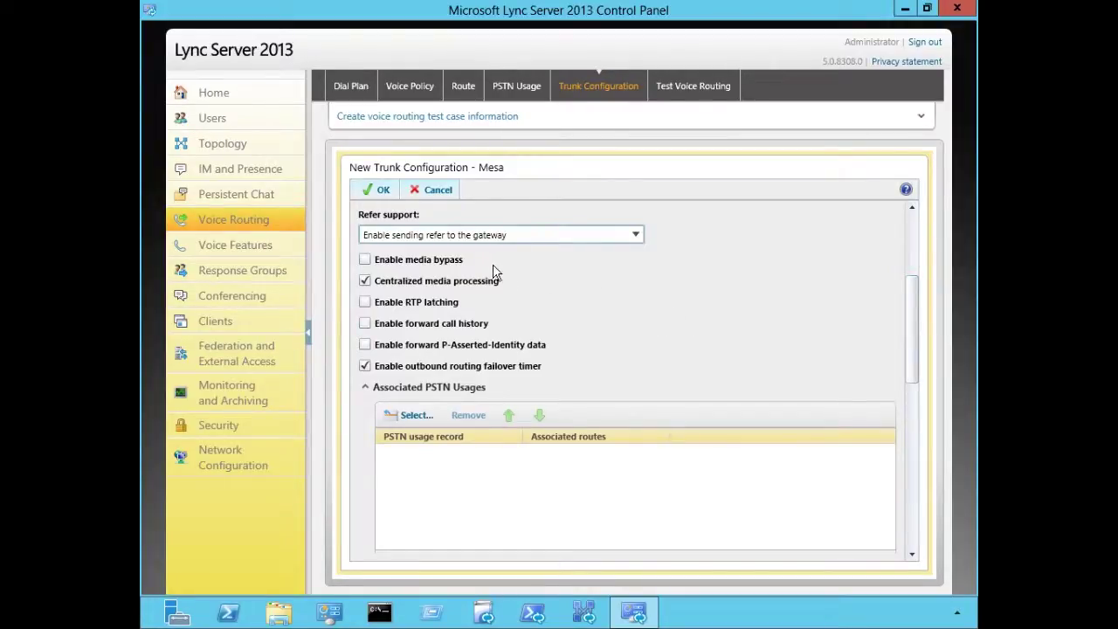
{"action": "left_click", "coordinate": [411, 415]}
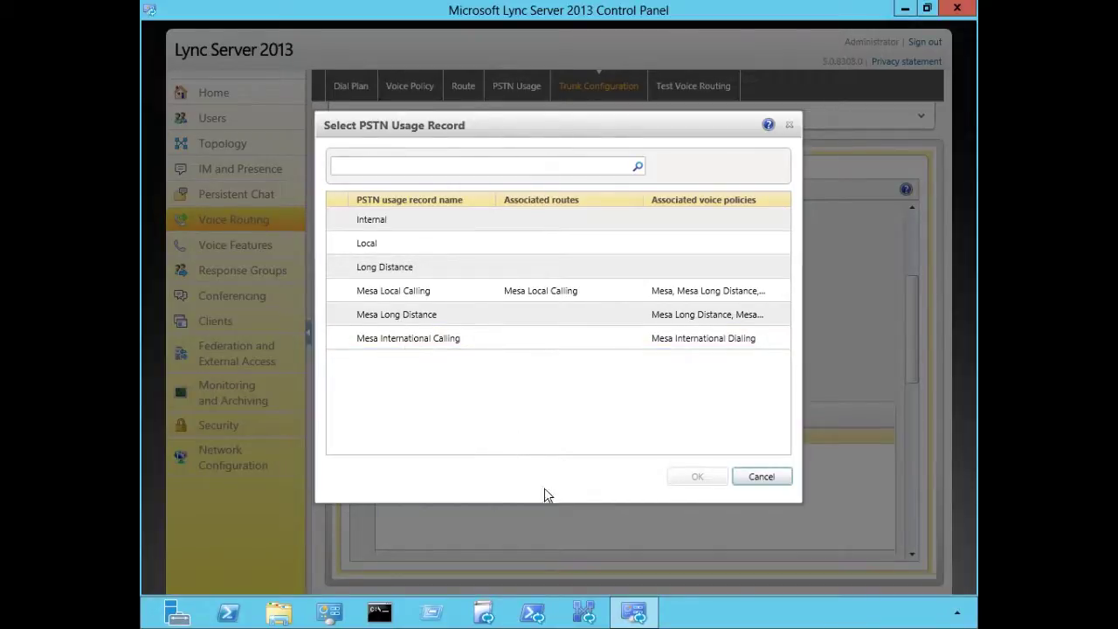
{"action": "left_click", "coordinate": [760, 481]}
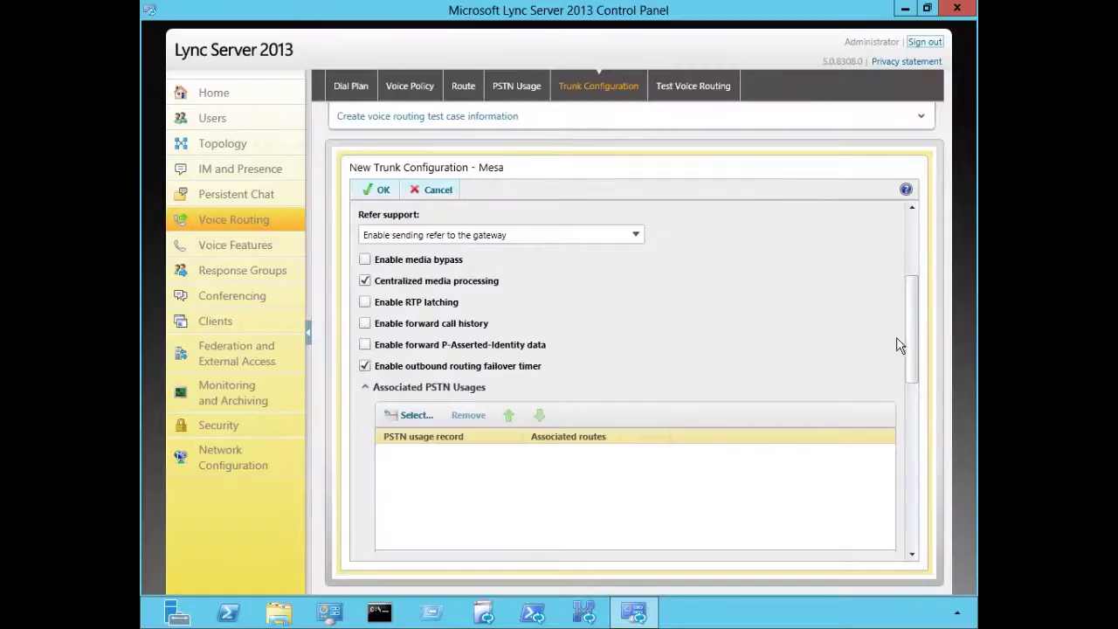
Examine the settings of a new calling number translation rule for the Mesa trunk without creating the rule
{"action": "left_click_drag", "start_coordinate": [916, 320], "coordinate": [928, 398]}
{"action": "scroll", "coordinate": [926, 400], "scroll_direction": "down", "scroll_amount": 3}
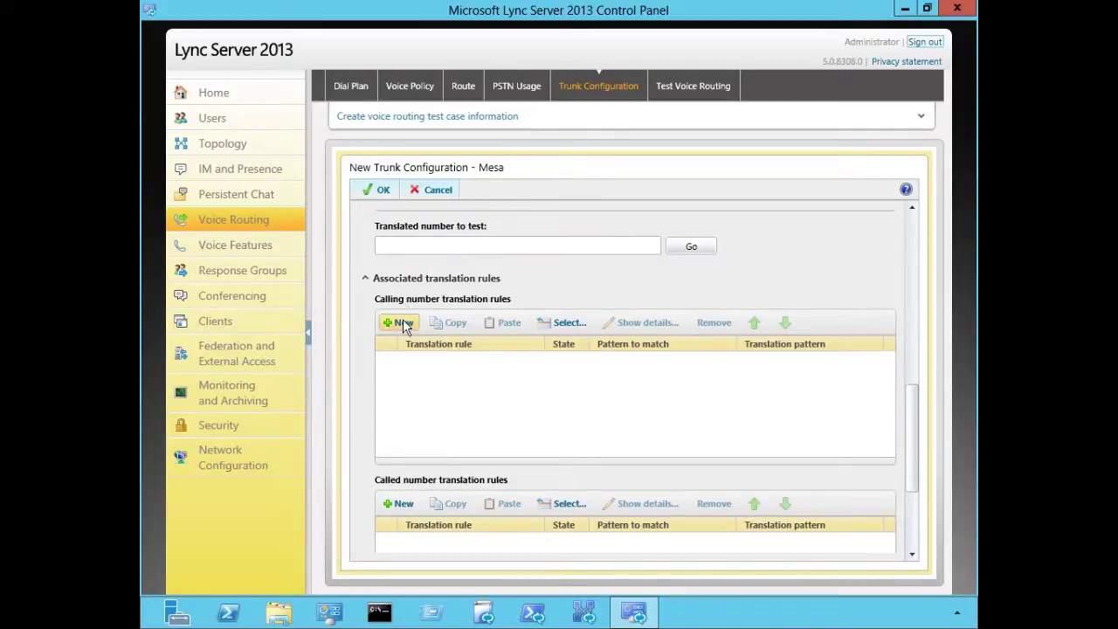
{"action": "left_click", "coordinate": [402, 323]}
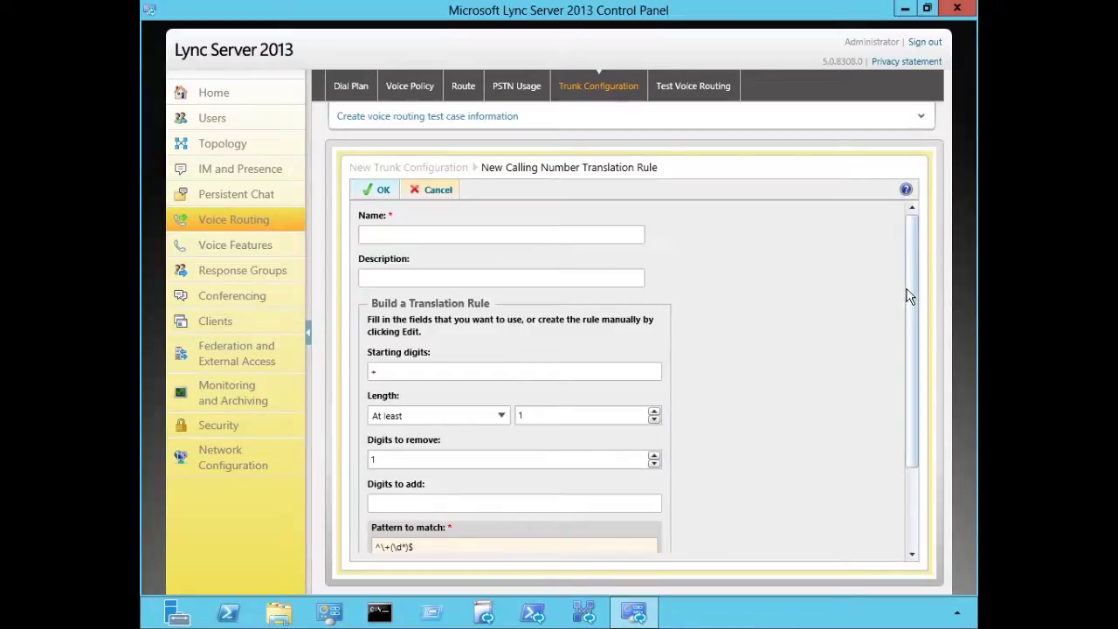
{"action": "left_click_drag", "start_coordinate": [910, 291], "coordinate": [931, 282]}
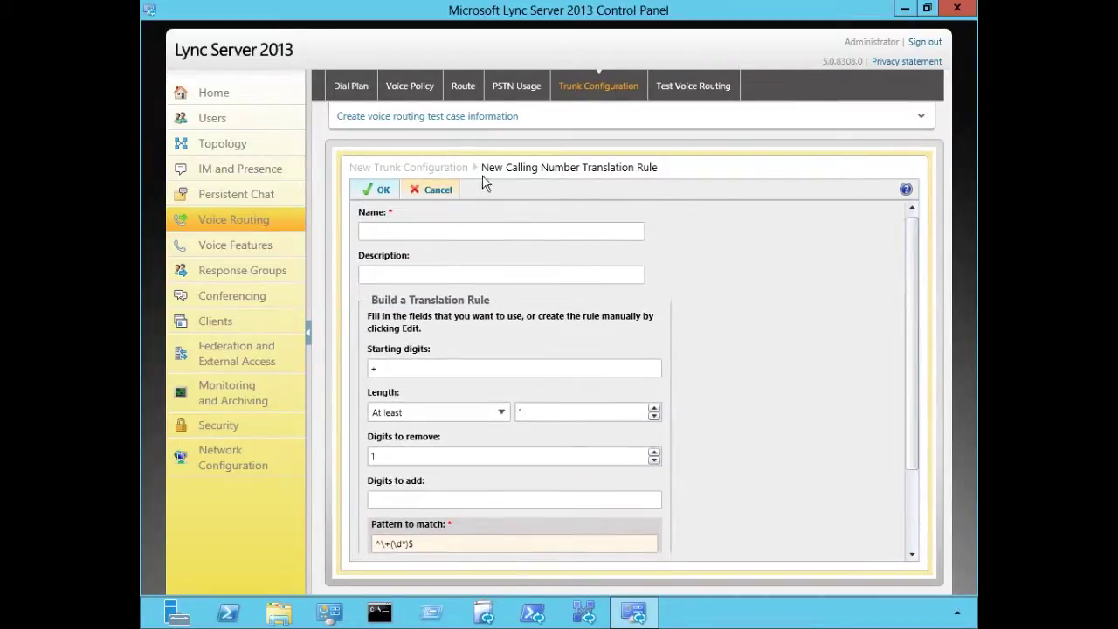
{"action": "left_click", "coordinate": [441, 190]}
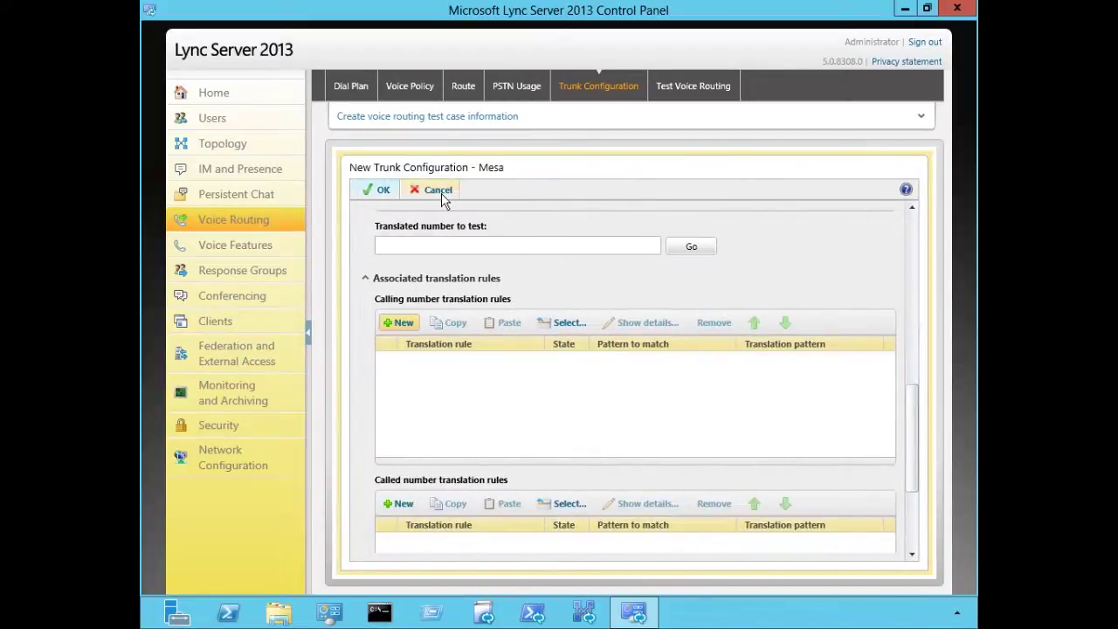
Examine a new called number translation rule's settings, including its regular expression editor, without creating the rule
{"action": "scroll", "coordinate": [564, 349], "scroll_direction": "down", "scroll_amount": 3}
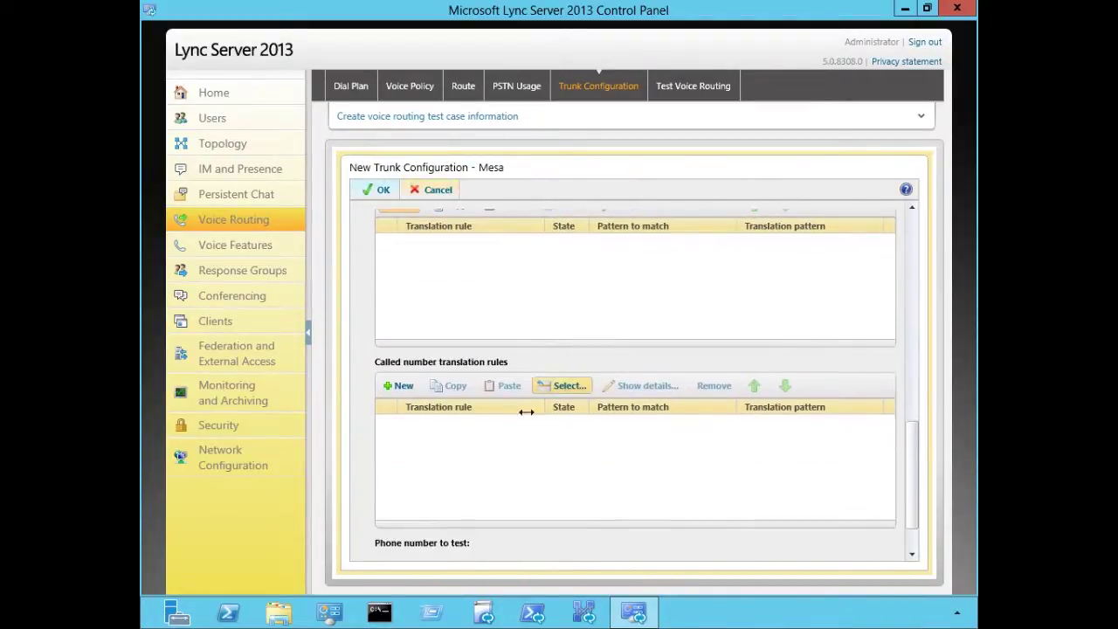
{"action": "left_click", "coordinate": [401, 386]}
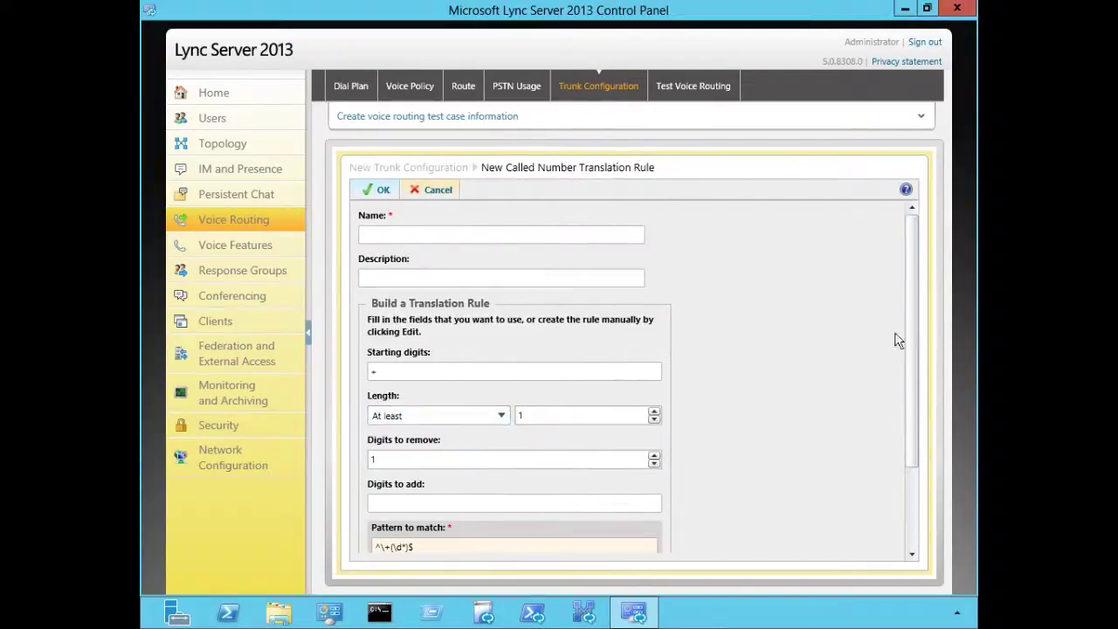
{"action": "left_click_drag", "start_coordinate": [921, 295], "coordinate": [925, 381]}
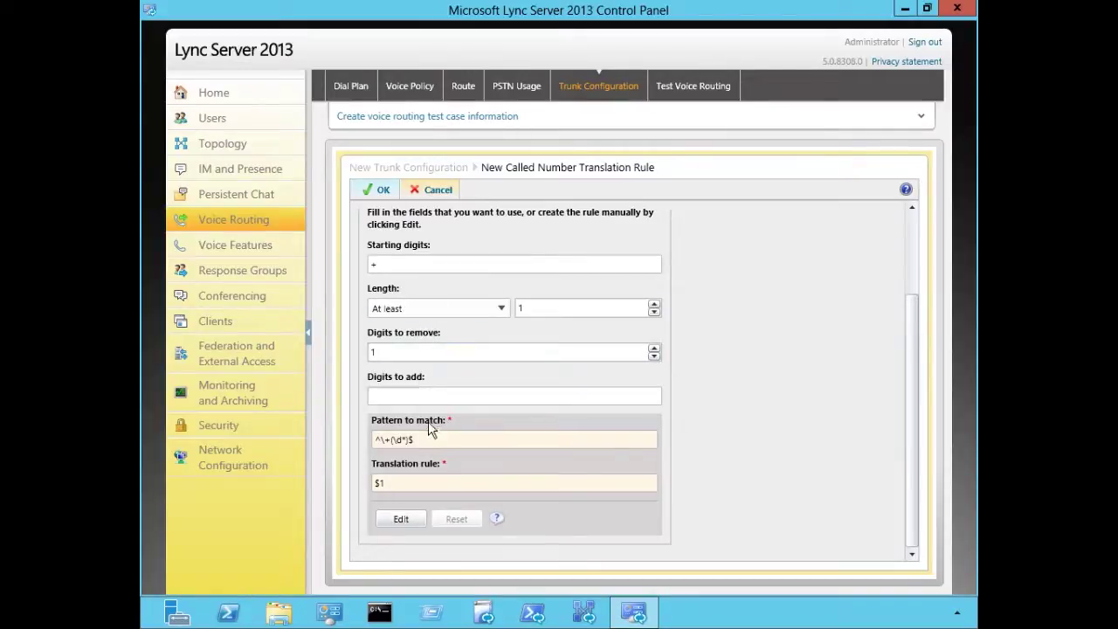
{"action": "left_click", "coordinate": [415, 519]}
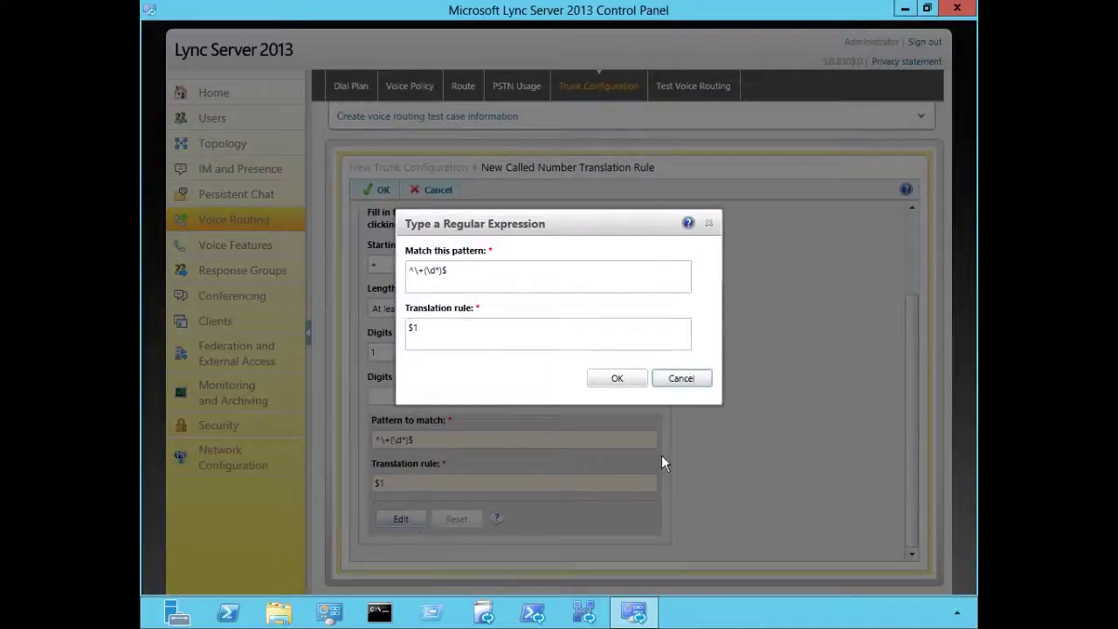
{"action": "left_click", "coordinate": [681, 378]}
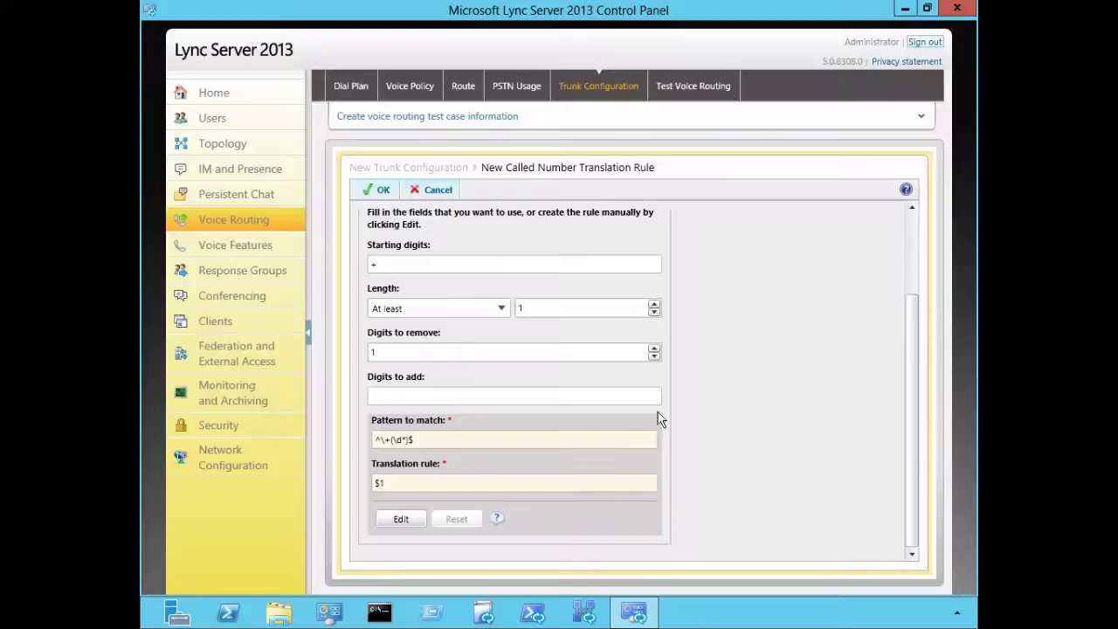
{"action": "left_click", "coordinate": [435, 195]}
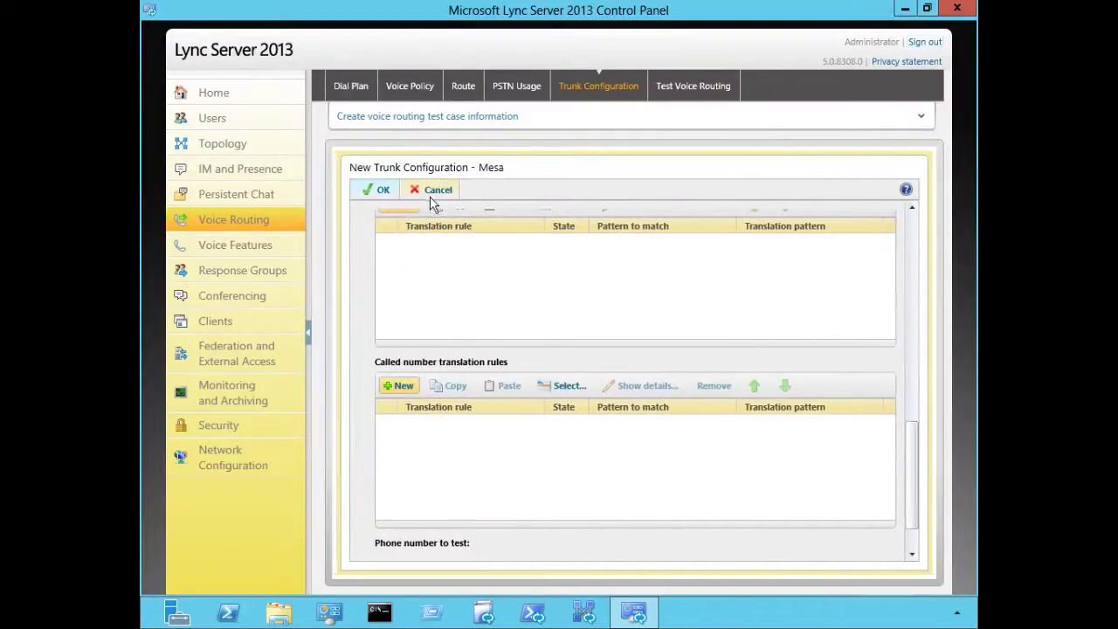
Accept the new Mesa site trunk configuration with its default settings
{"action": "left_click", "coordinate": [383, 192]}
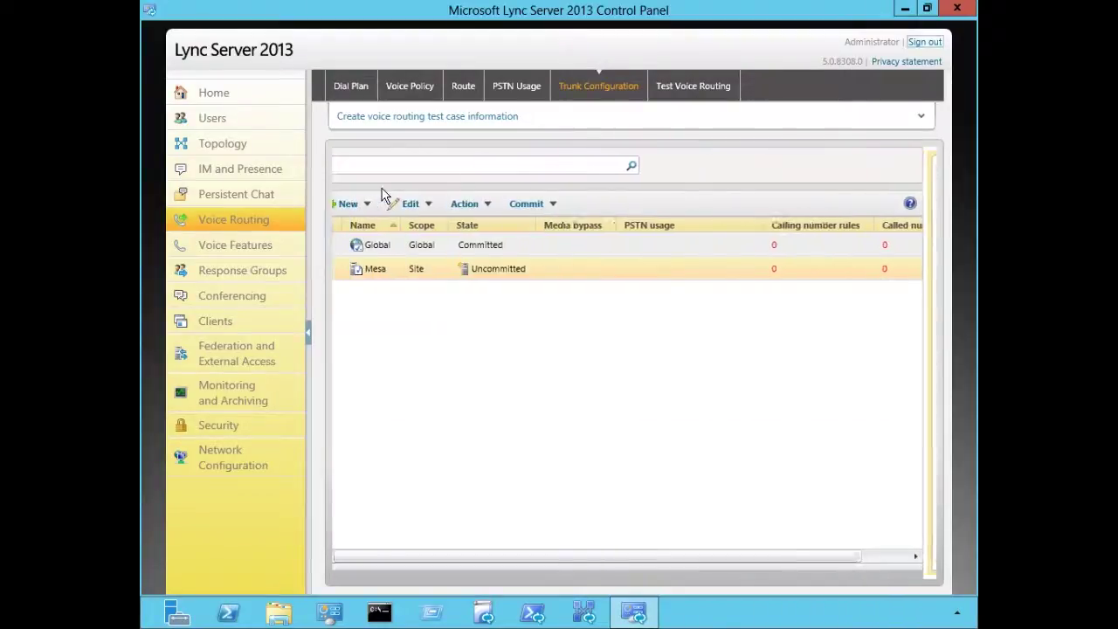